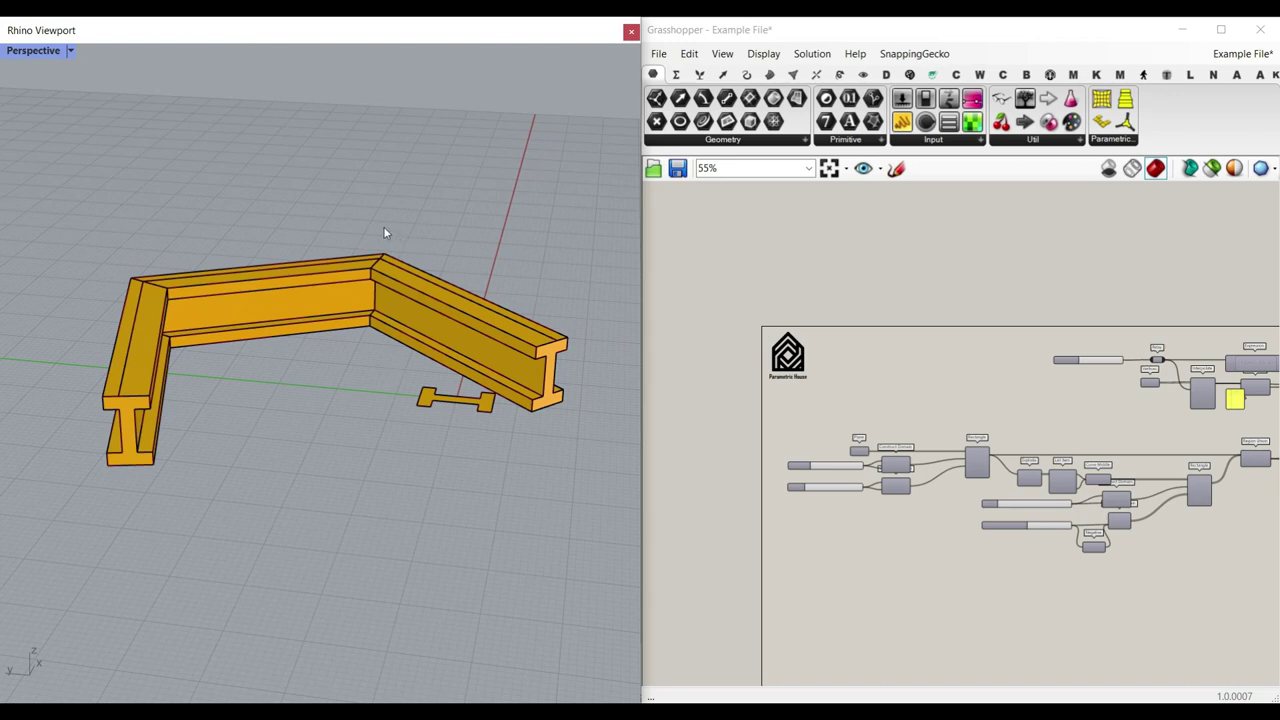
Step: Select the beam's path point parameter and reshape the I-beam's path by moving its corner and end points
right_drag(300, 370, 139, 347)
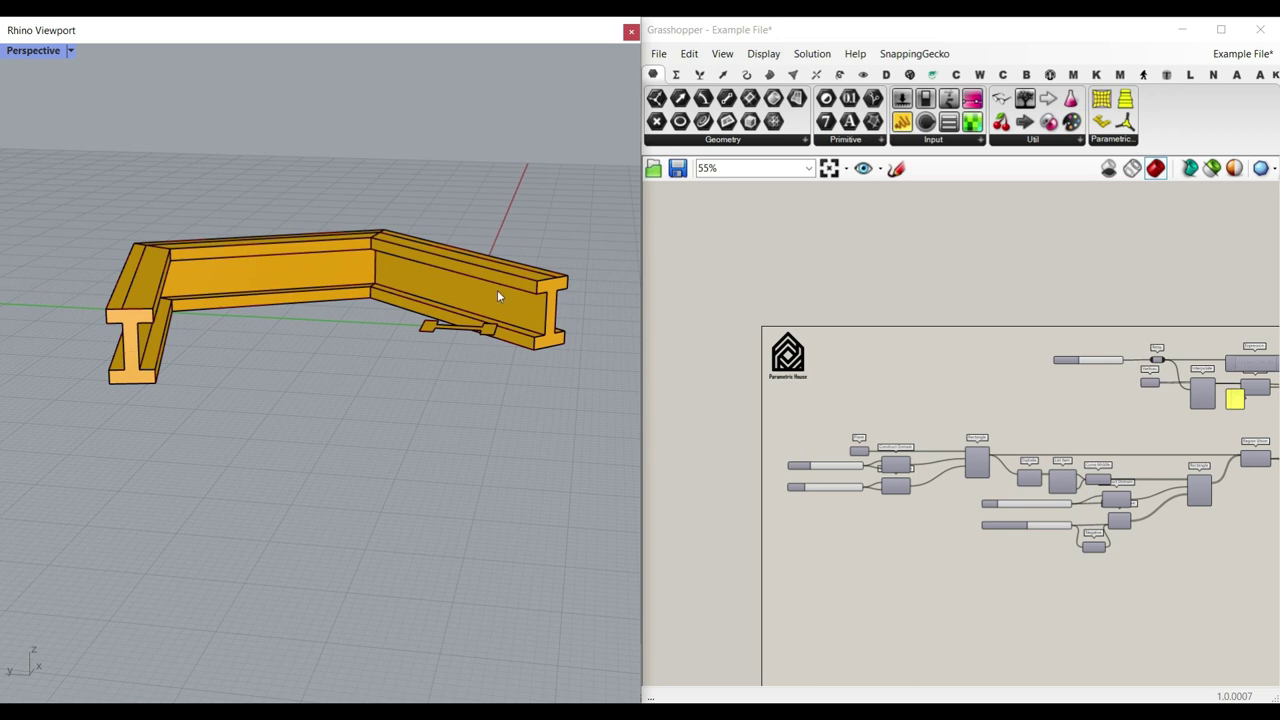
right_drag(1140, 383, 1137, 384)
right_click(1138, 384)
click(1156, 397)
click(1146, 385)
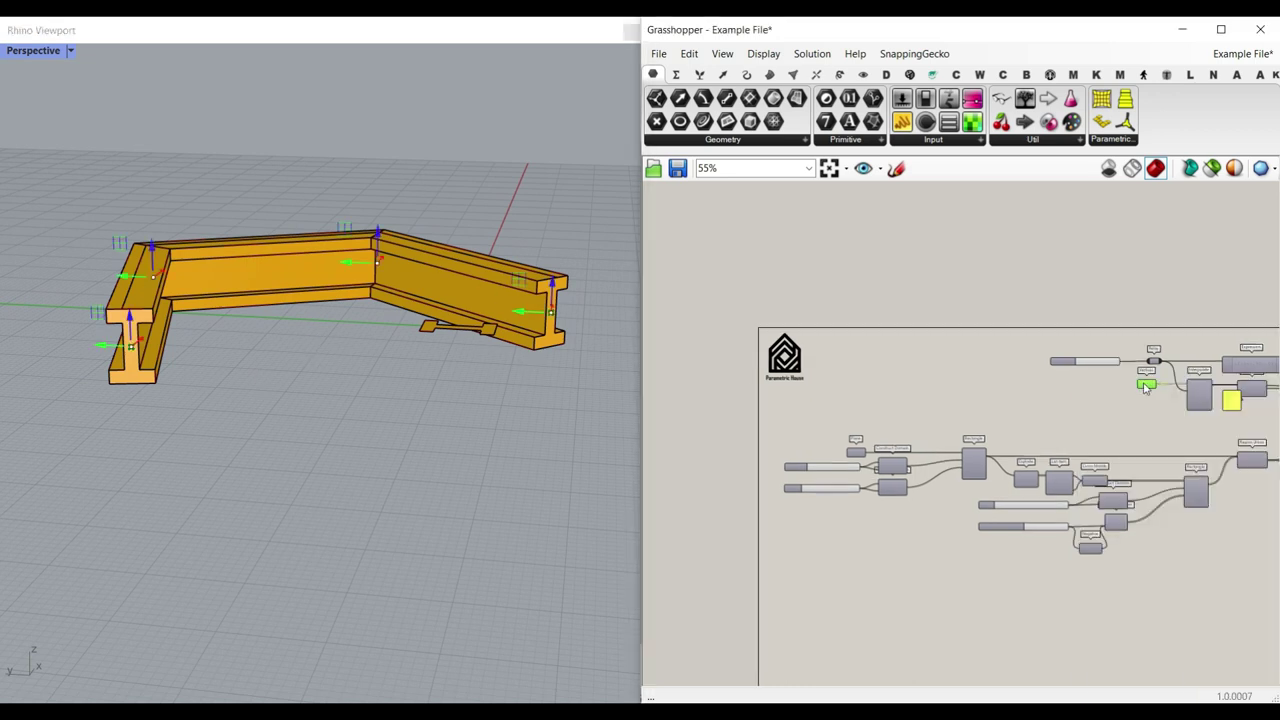
right_drag(512, 305, 336, 332)
mouse_move(344, 340)
mouse_down()
mouse_move(298, 388)
mouse_move(343, 367)
mouse_move(353, 329)
mouse_up()
drag(116, 340, 136, 323)
right_drag(177, 363, 135, 360)
scroll(135, 356, up, 2)
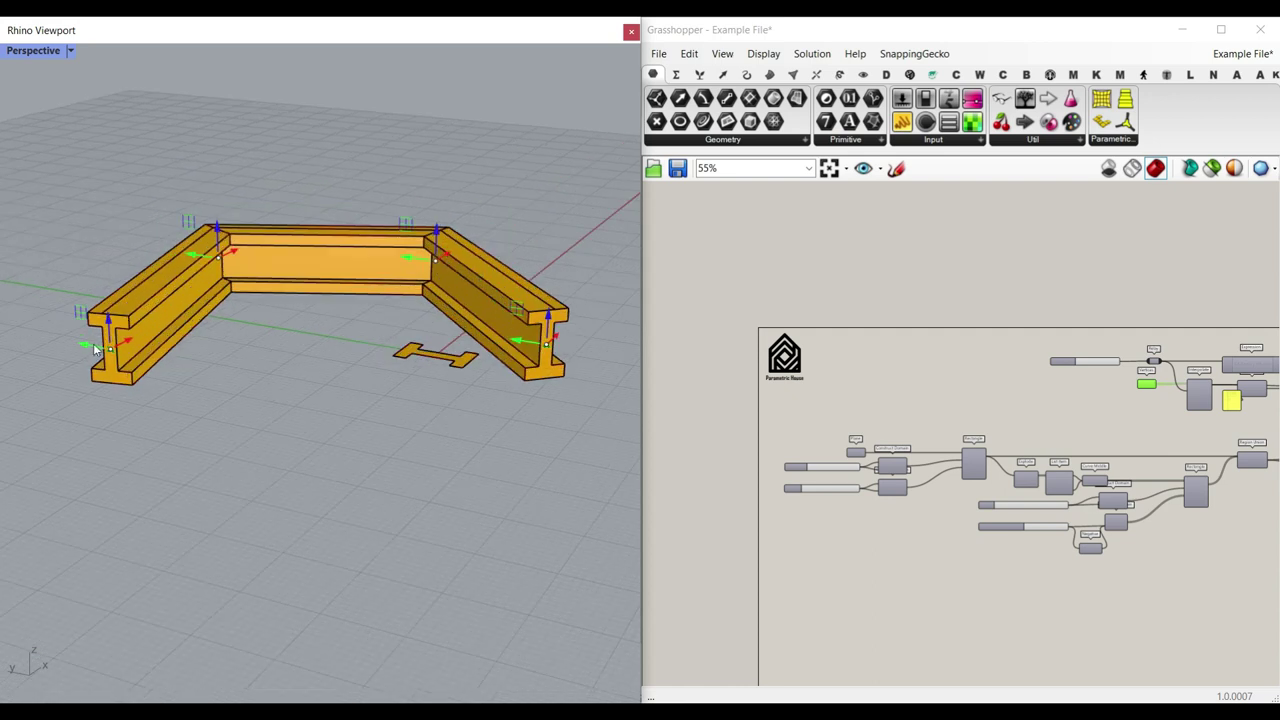
mouse_move(94, 346)
mouse_down()
mouse_move(126, 352)
mouse_move(72, 342)
mouse_up()
shift+right_drag(202, 358, 218, 374)
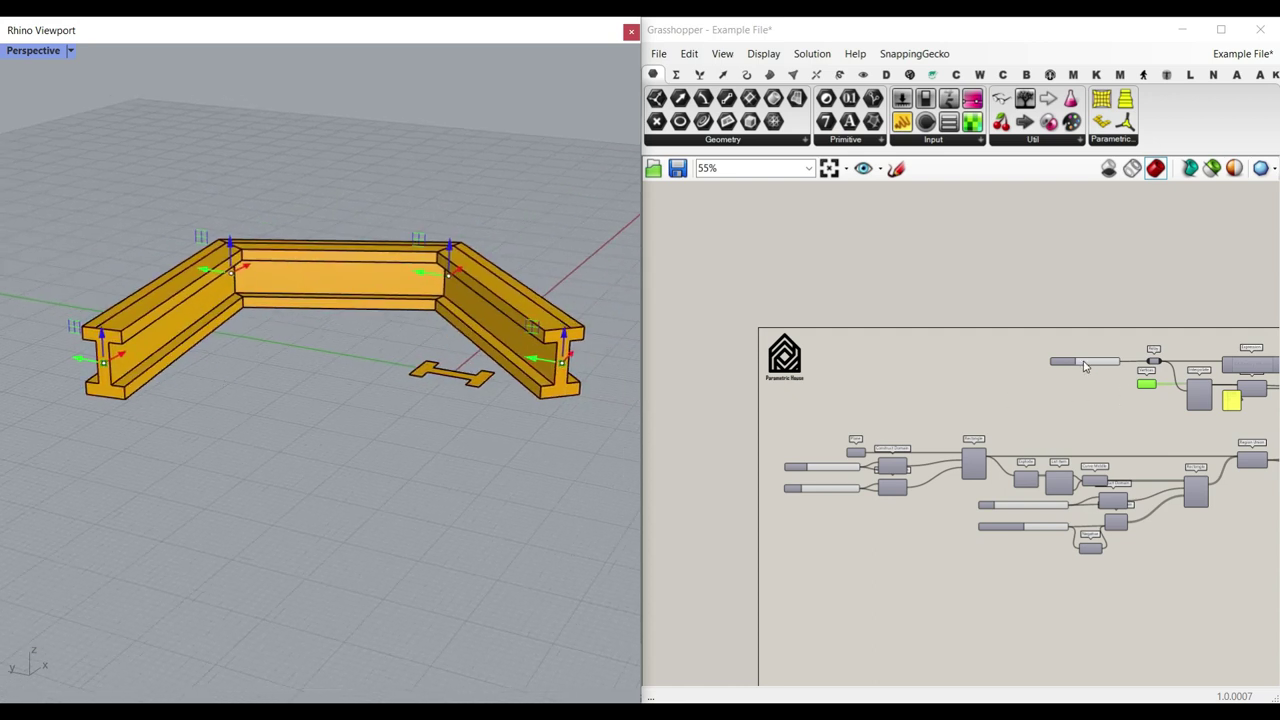
Step: Adjust the profile dimension sliders to make the I-beam taller and its flanges wider
mouse_move(1084, 366)
mouse_down()
mouse_move(1118, 371)
mouse_move(1066, 374)
mouse_up()
click(869, 406)
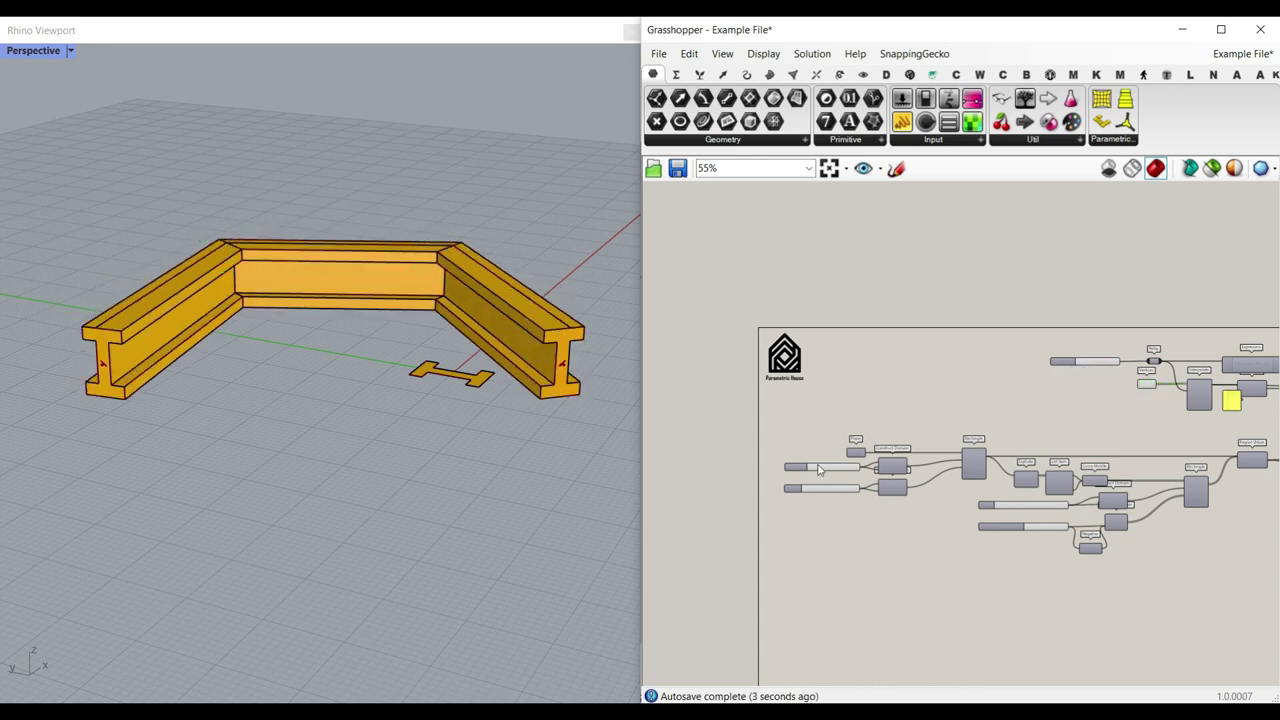
mouse_move(820, 471)
mouse_down()
mouse_move(842, 467)
mouse_move(818, 466)
mouse_up()
drag(826, 492, 826, 495)
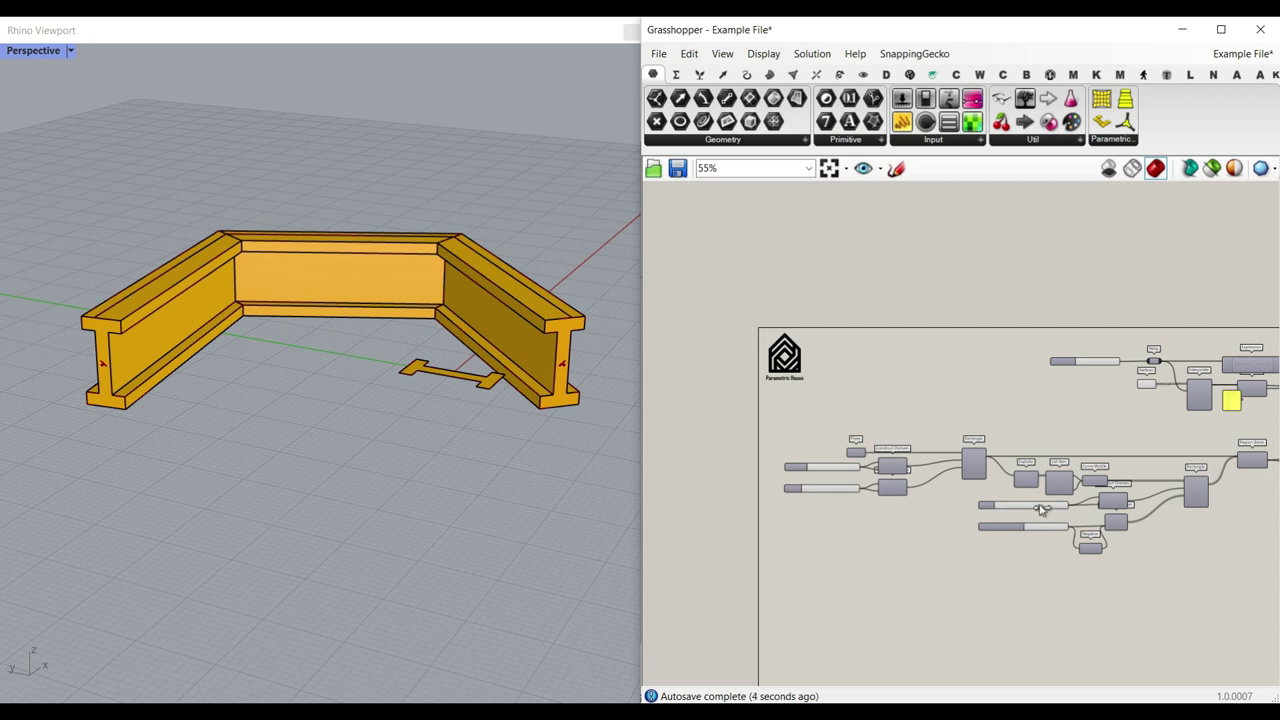
mouse_move(1040, 511)
mouse_down()
mouse_move(1056, 525)
mouse_move(1038, 530)
mouse_up()
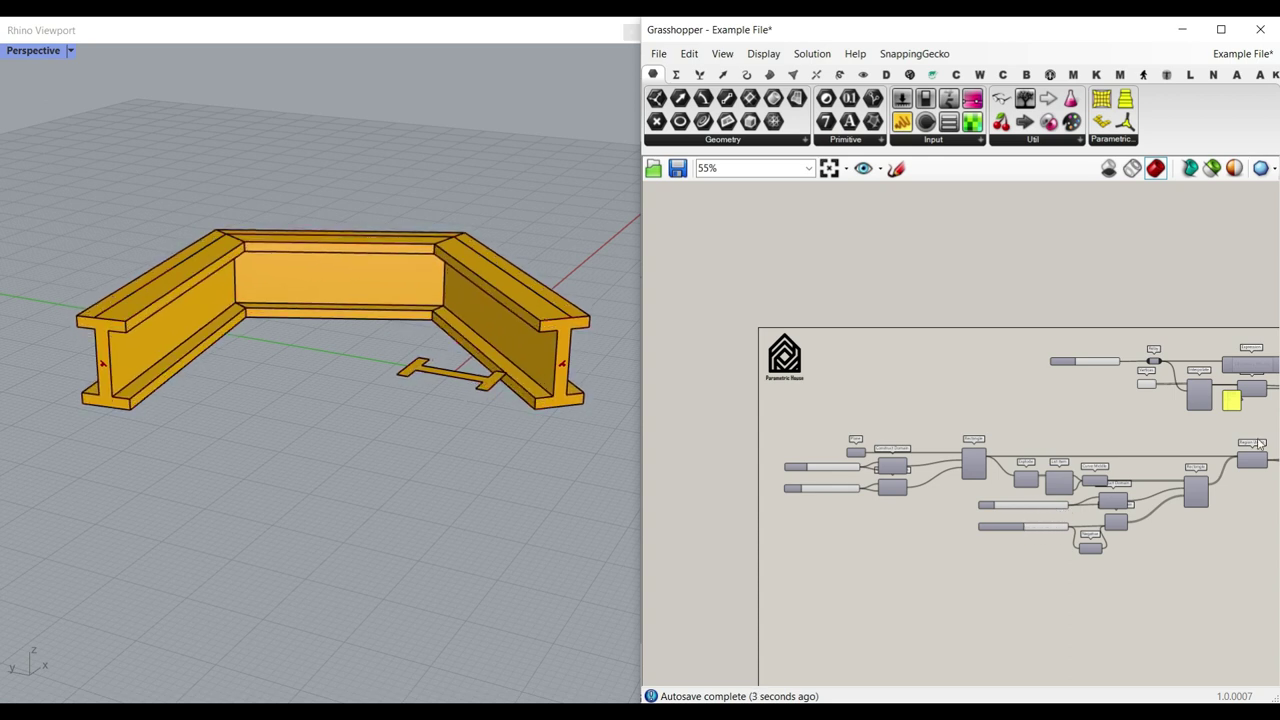
Step: Examine the example definition from the rectangle inputs through Sweep1 and Cap Holes, and the flat I-shaped profile beside the beam
right_drag(1257, 439, 1026, 447)
right_drag(1188, 456, 890, 460)
scroll(1086, 372, up, 3)
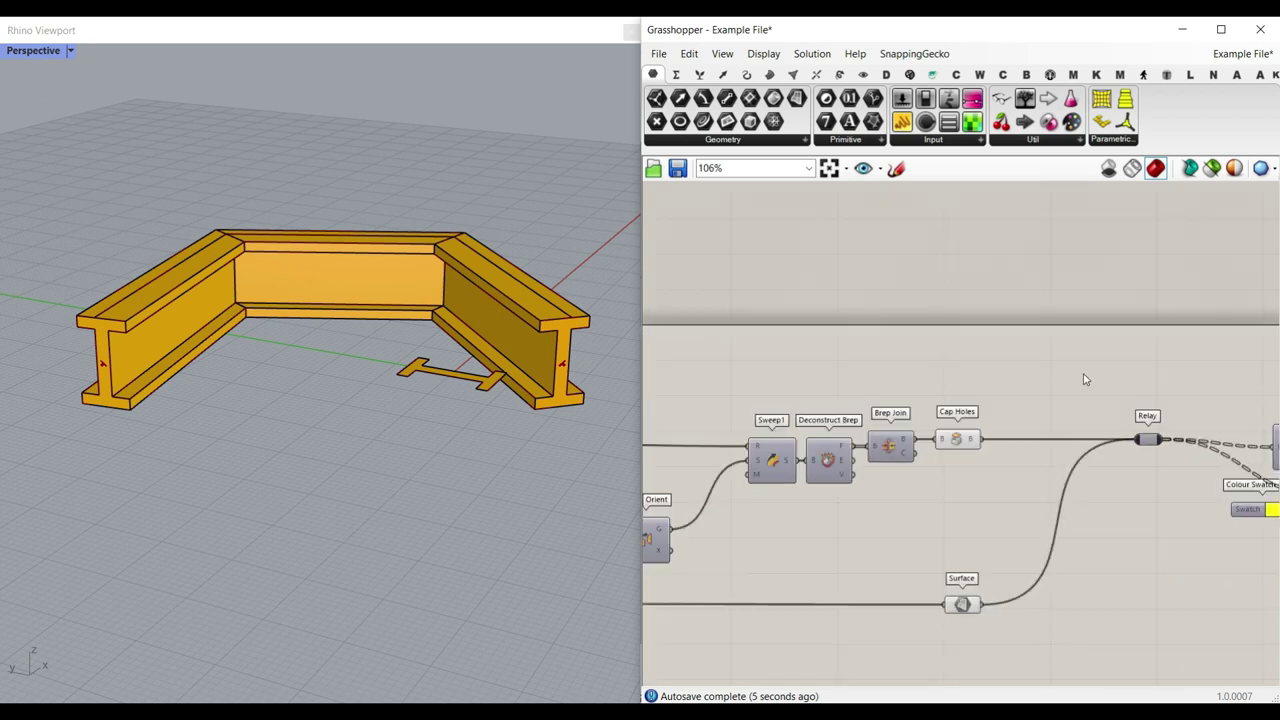
right_drag(1066, 411, 1256, 366)
scroll(931, 380, down, 2)
right_drag(650, 411, 1110, 405)
right_drag(714, 434, 786, 433)
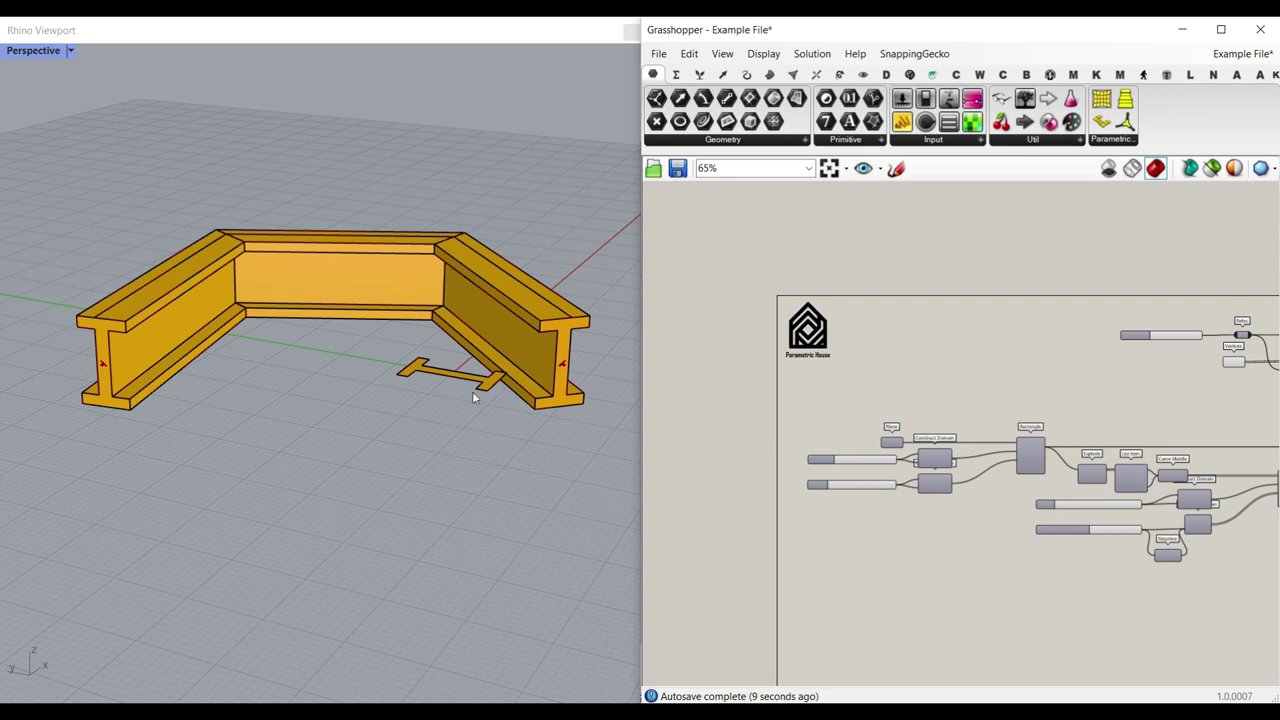
right_drag(473, 393, 212, 378)
scroll(212, 378, up, 10)
scroll(230, 409, down, 8)
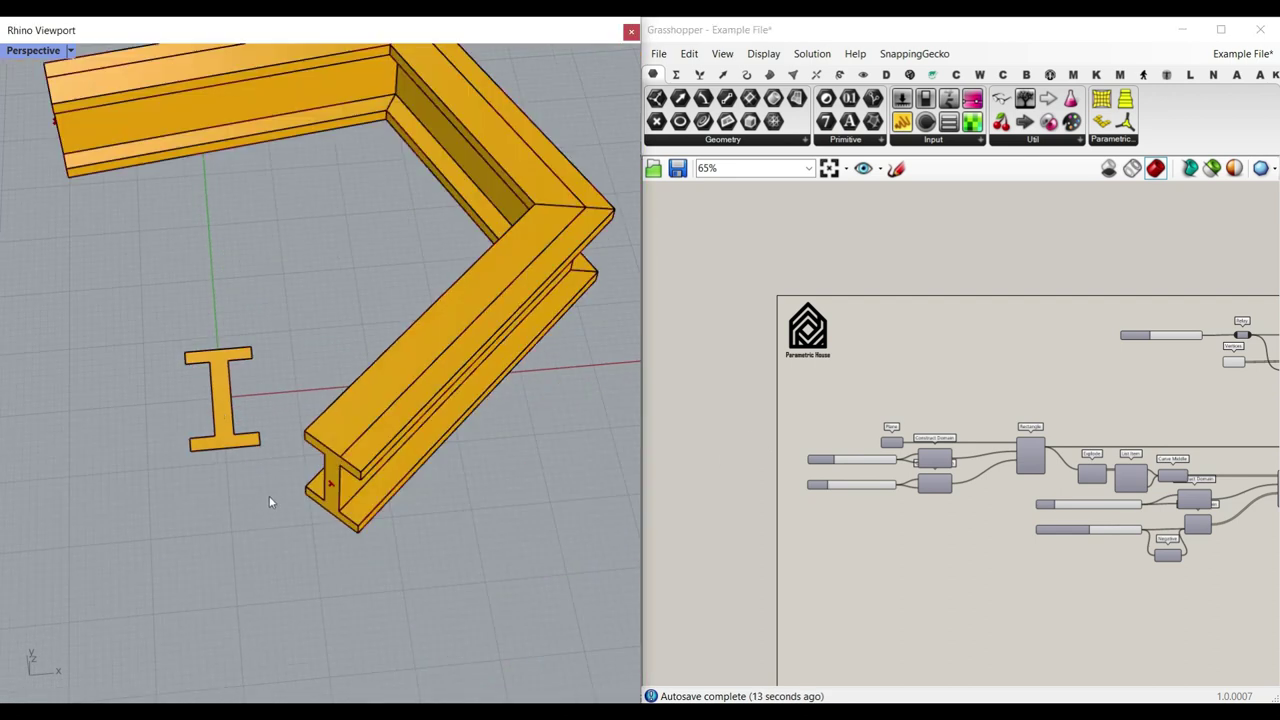
right_drag(269, 502, 443, 480)
right_drag(221, 175, 380, 369)
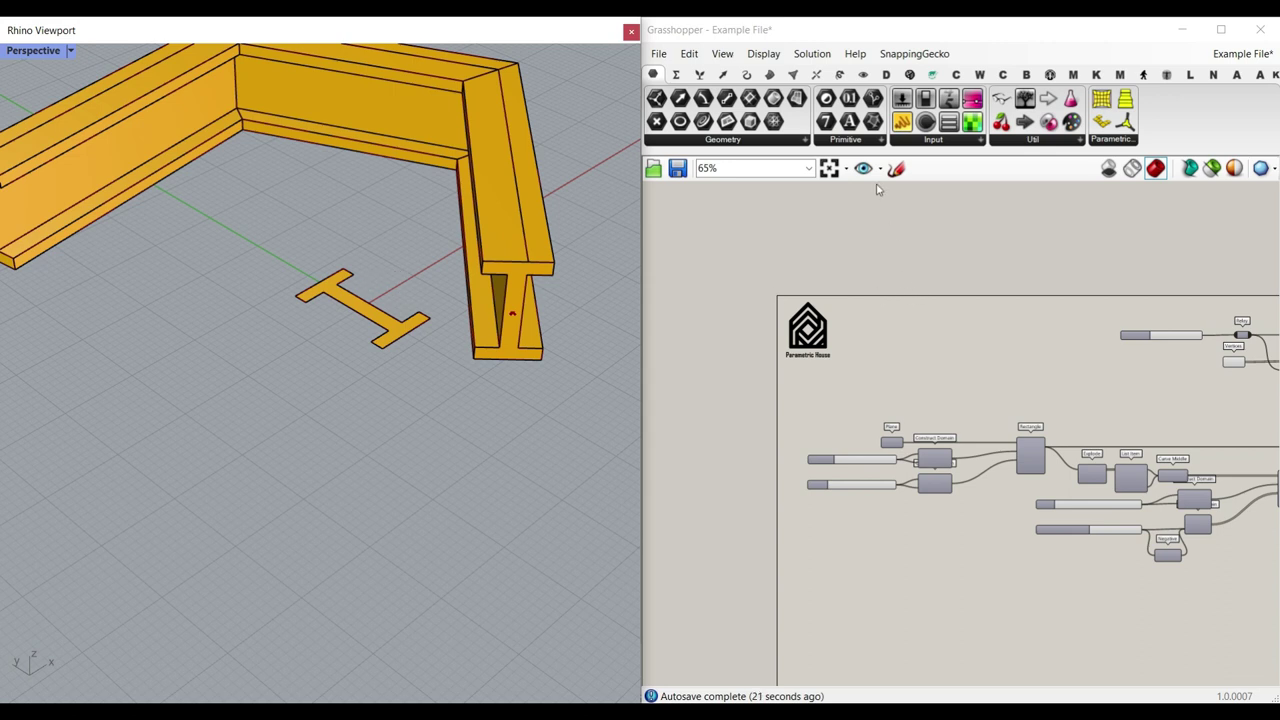
Step: Start a new, empty Grasshopper definition and orient the Rhino view toward the origin
click(659, 53)
click(700, 71)
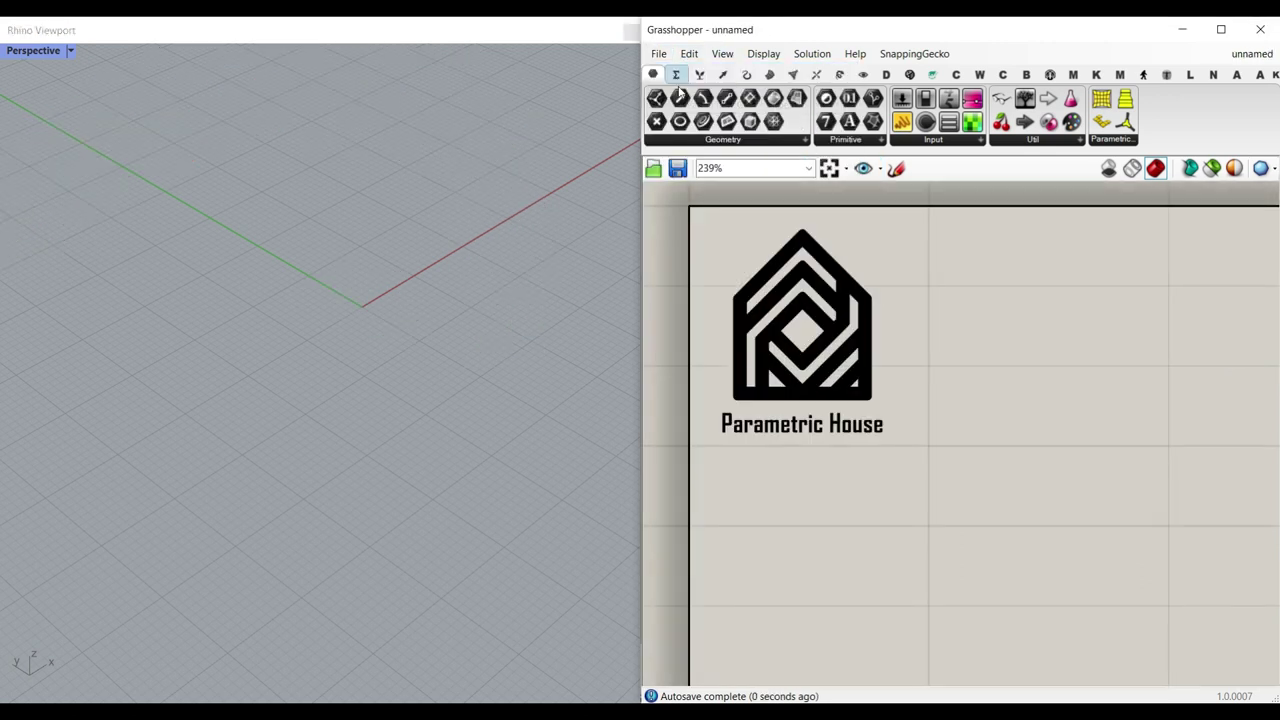
right_drag(457, 367, 347, 411)
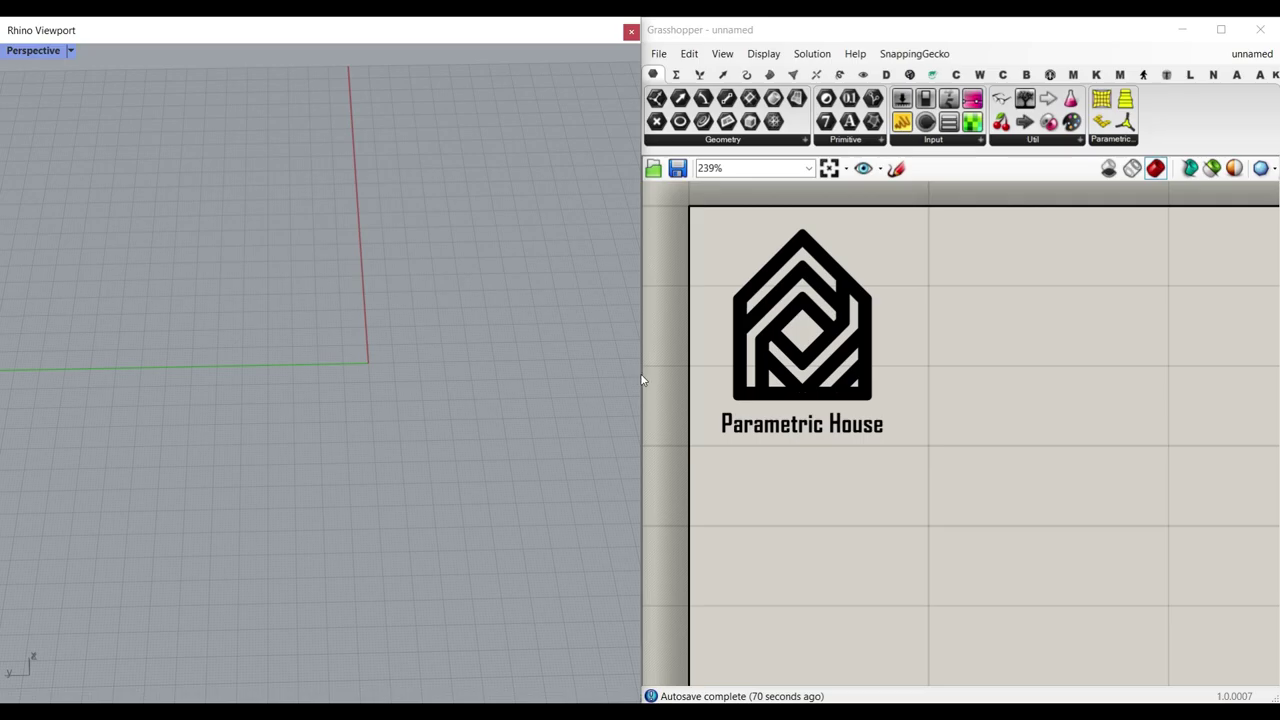
scroll(510, 371, down, 6)
right_drag(510, 371, 339, 334)
scroll(339, 334, up, 6)
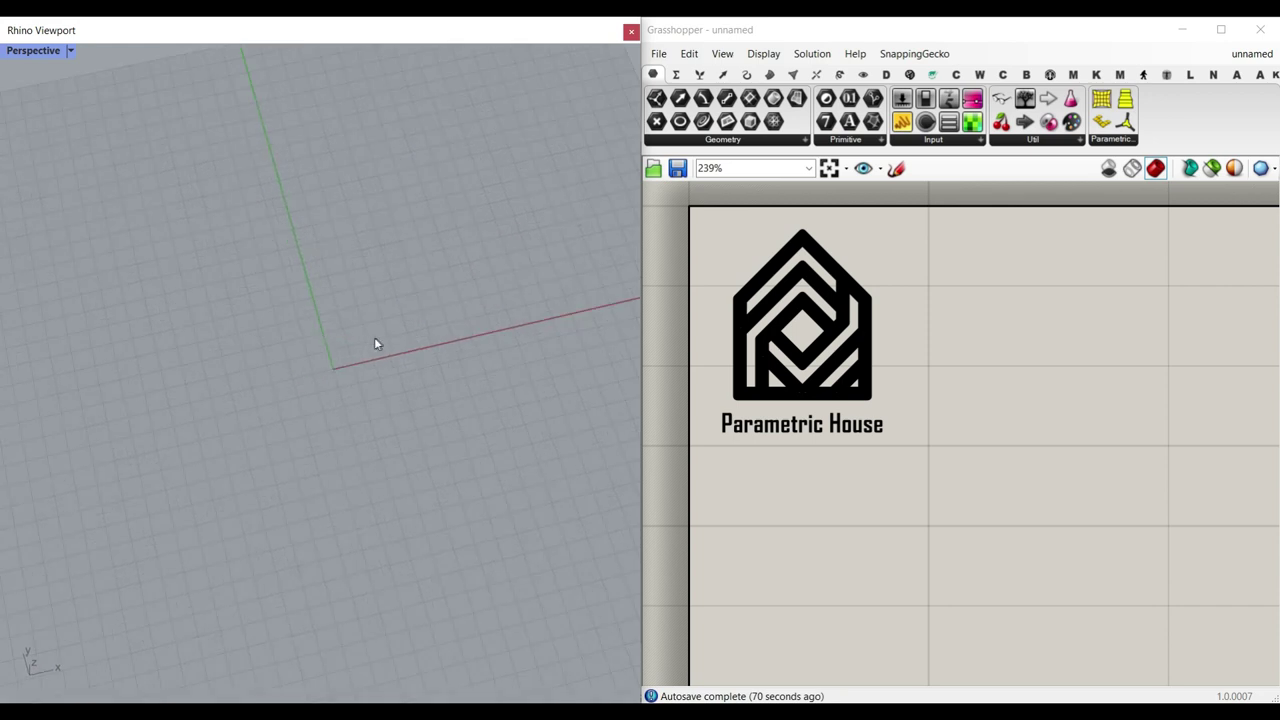
Step: Place a Rectangle curve component on the canvas beside the Parametric House logo
click(746, 75)
click(880, 141)
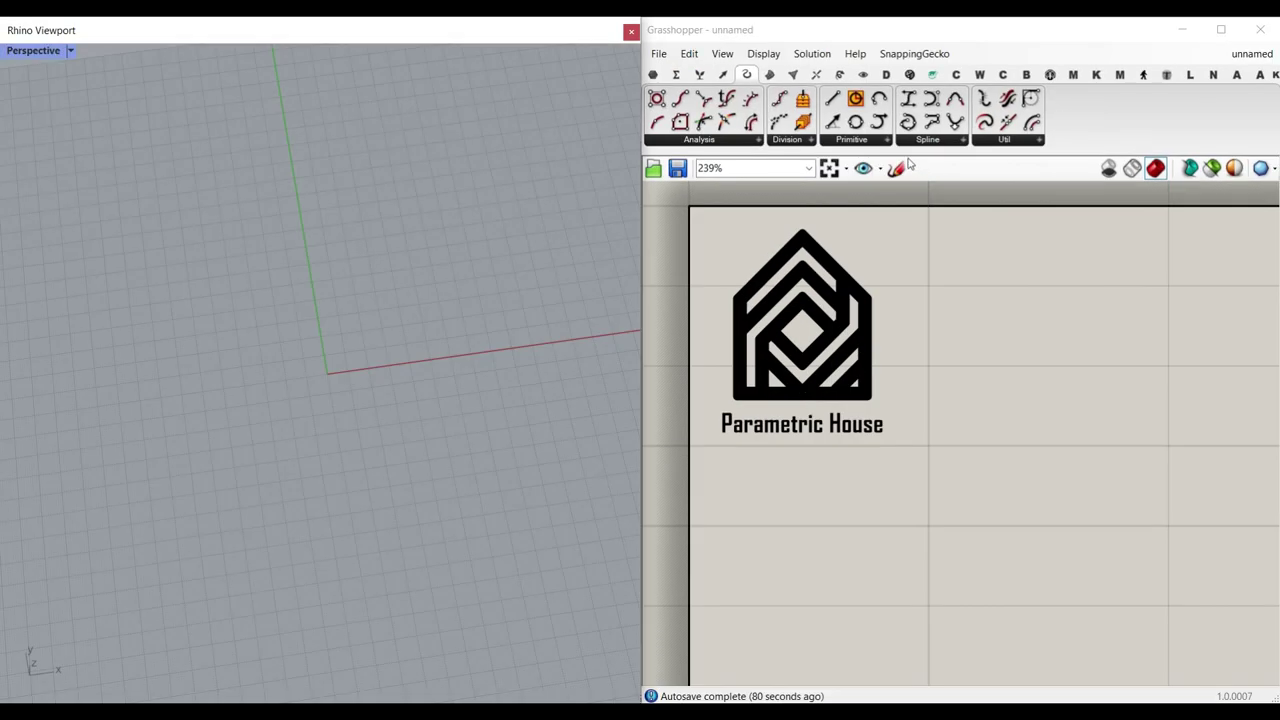
click(862, 141)
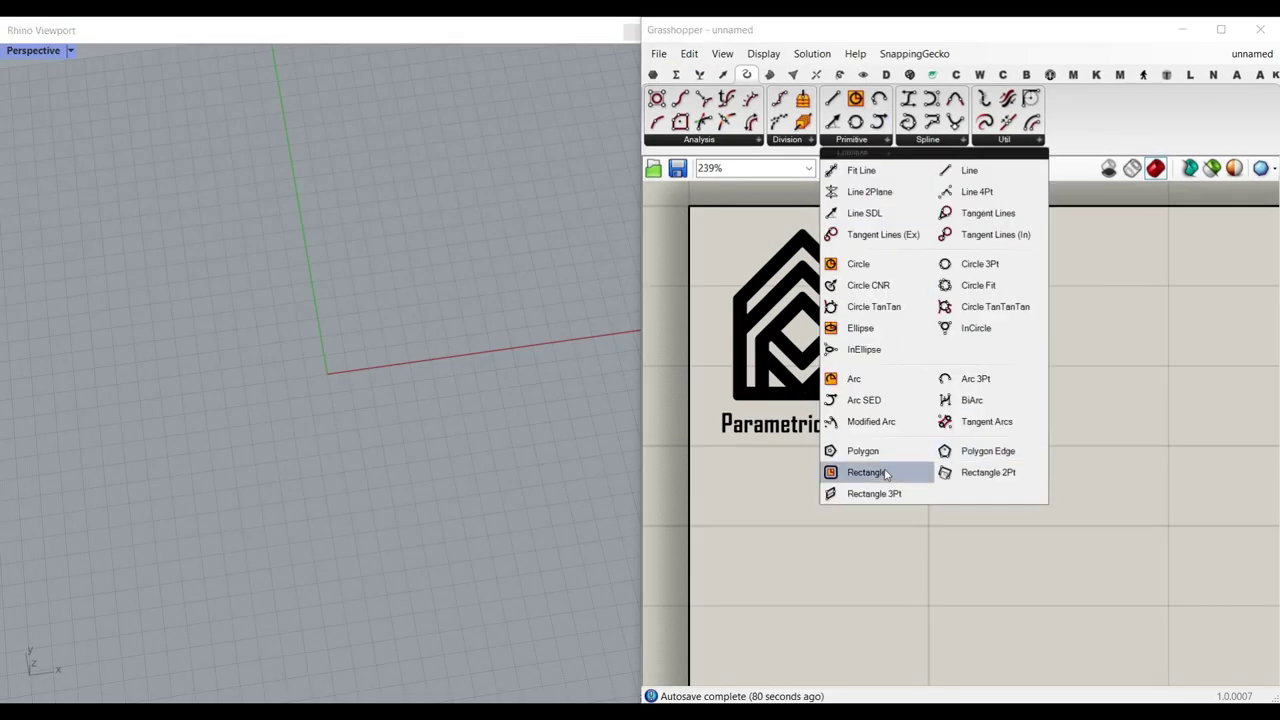
click(886, 475)
drag(886, 478, 1054, 510)
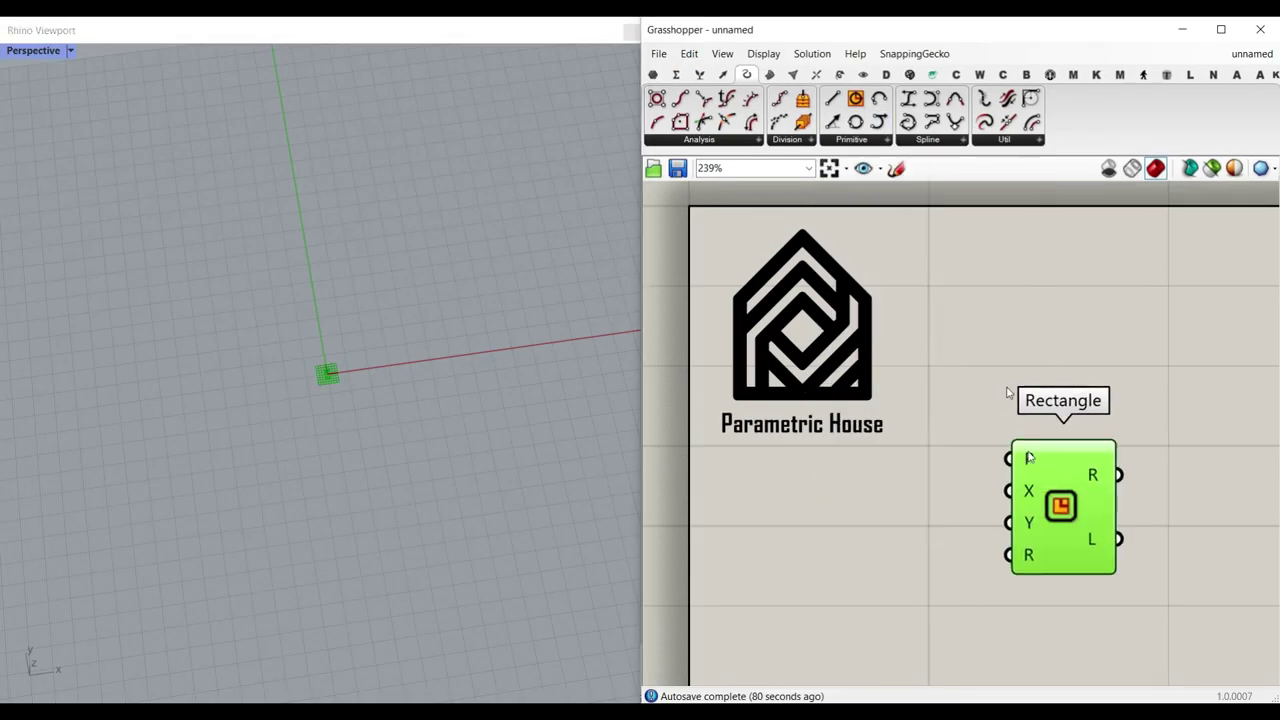
Step: Display full names on the component's inputs and outputs, and move the Rectangle component away from the logo
click(763, 53)
click(793, 123)
scroll(1078, 514, down, 2)
right_drag(1078, 514, 932, 450)
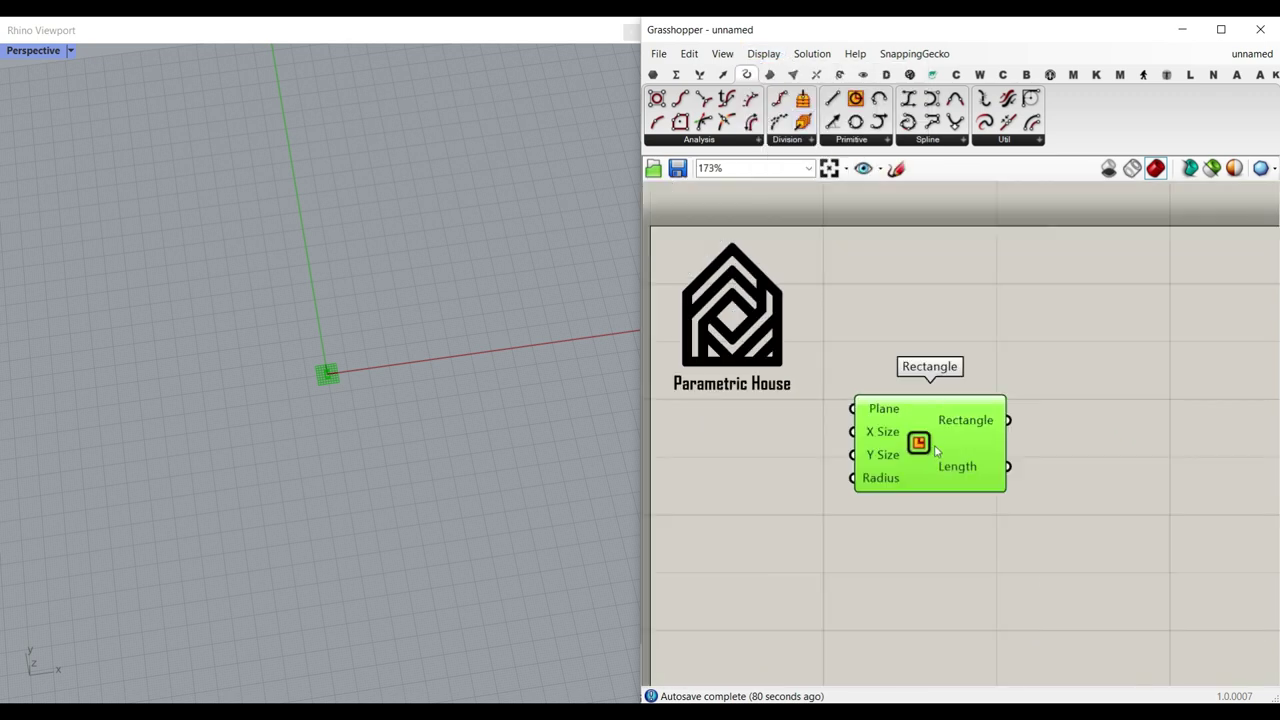
drag(932, 450, 1014, 500)
click(1029, 405)
scroll(1004, 418, up, 5)
right_drag(1017, 477, 956, 347)
right_drag(372, 385, 308, 382)
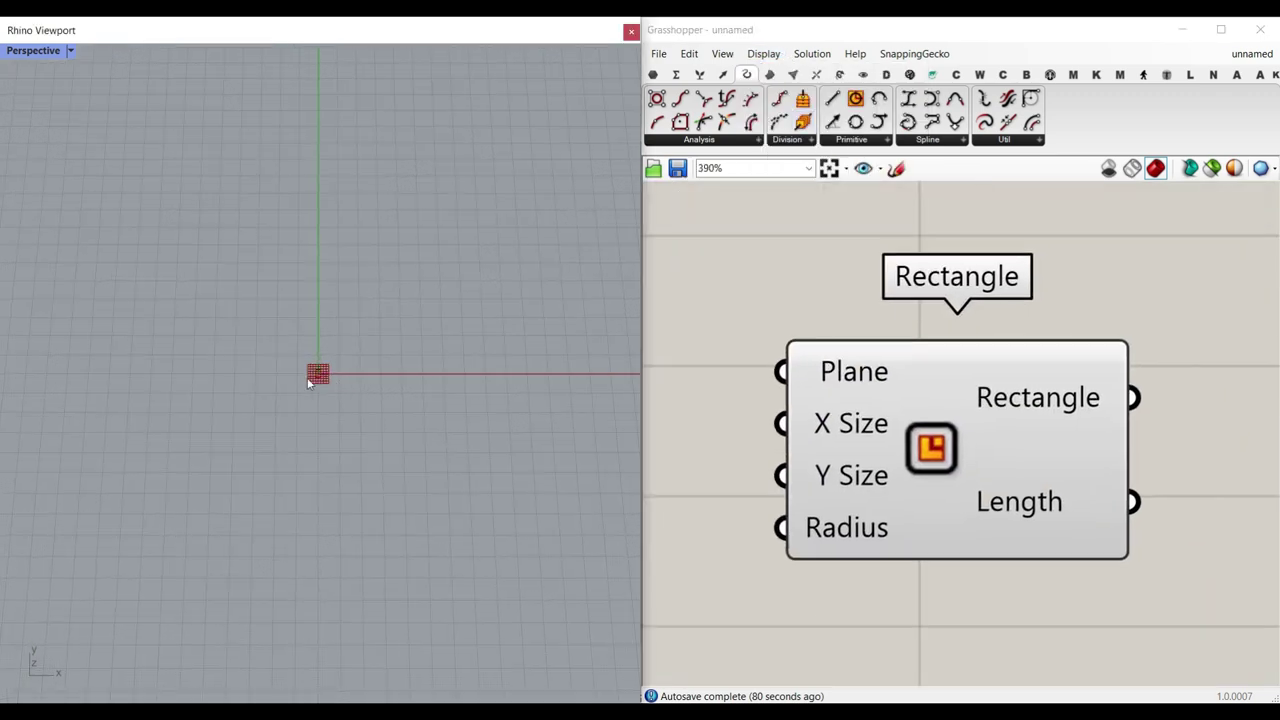
scroll(309, 398, up, 6)
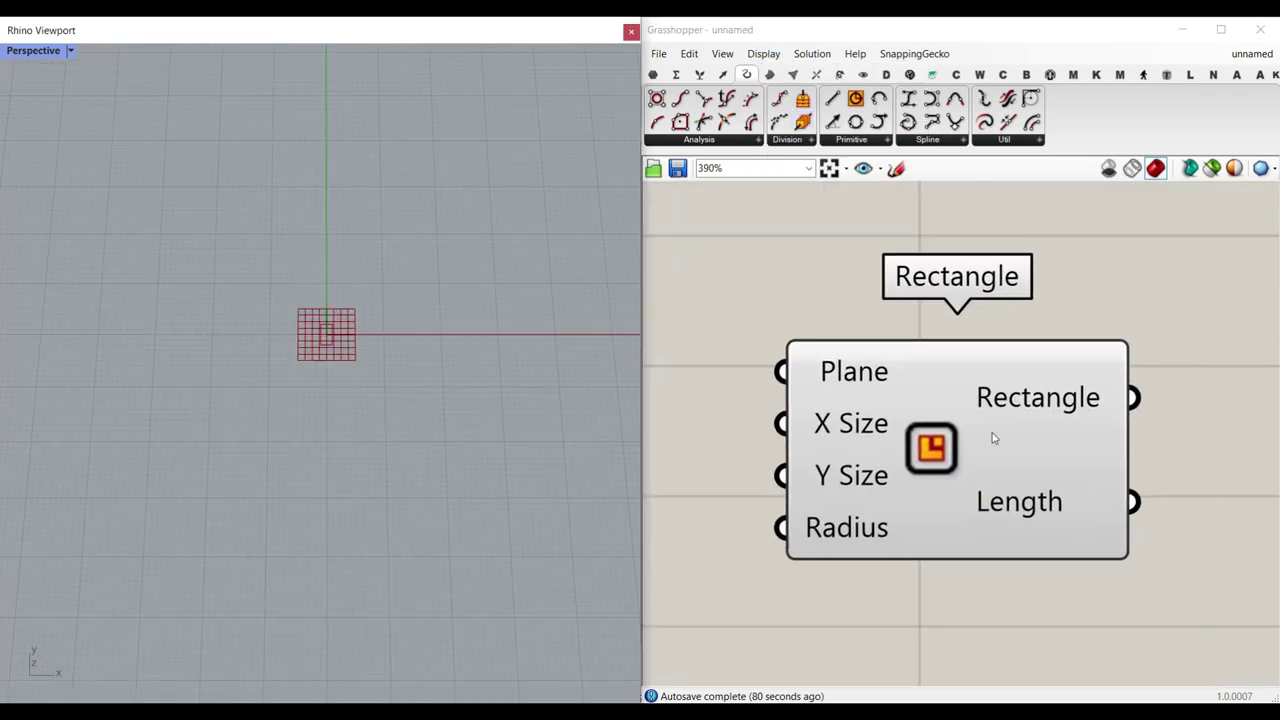
Step: Extract the Rectangle's Plane input as a separate parameter, move it closer to the component, and hide its preview
right_click(858, 373)
click(895, 611)
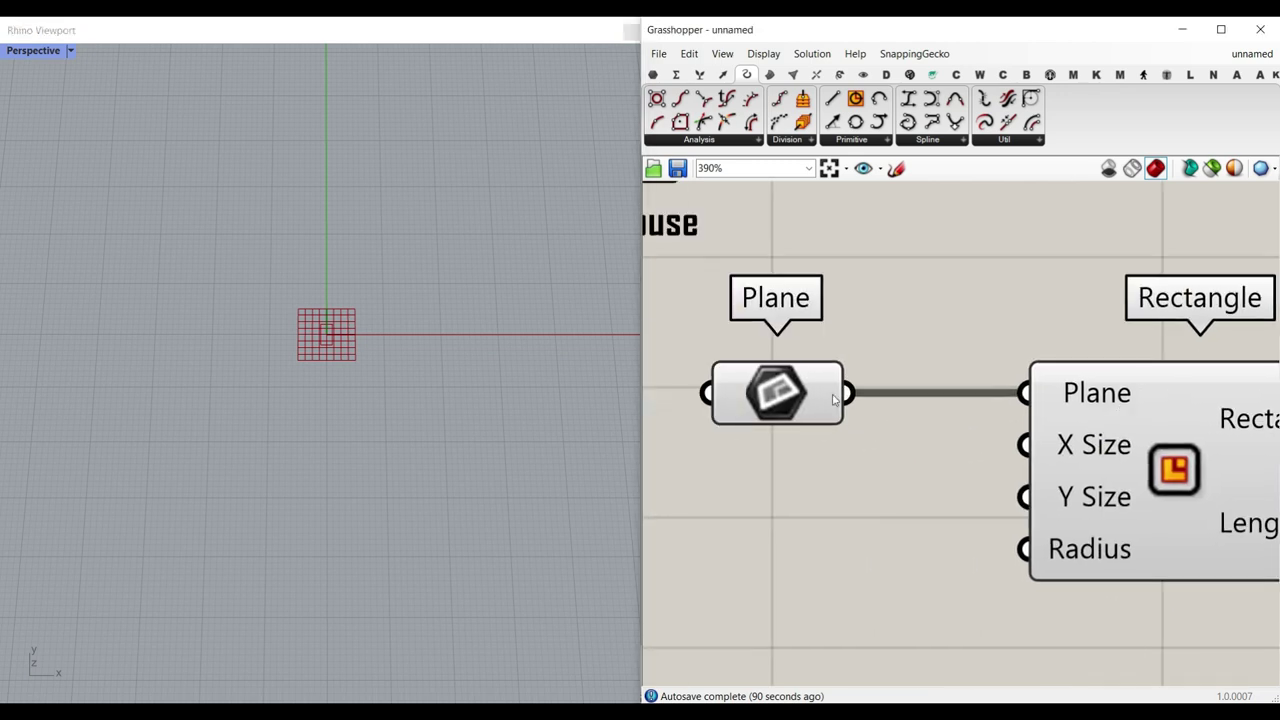
drag(833, 399, 872, 399)
right_click(826, 392)
click(866, 417)
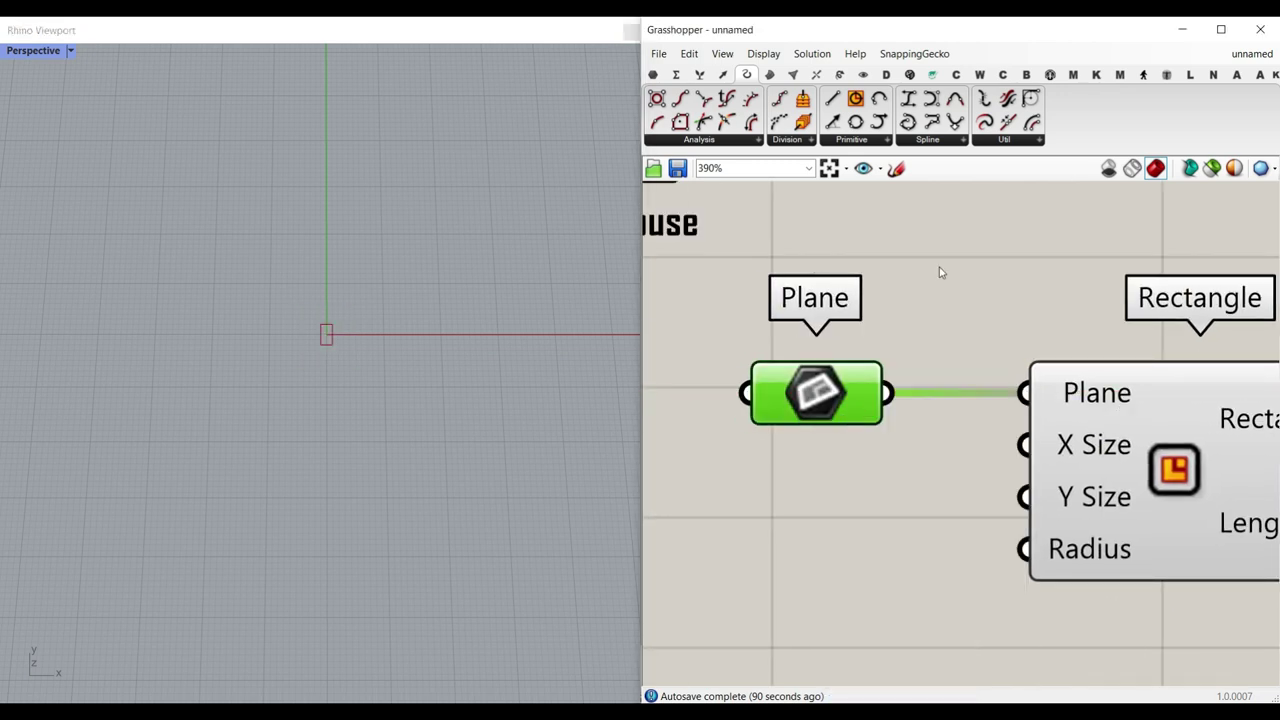
click(940, 271)
scroll(886, 449, down, 3)
scroll(1014, 390, up, 3)
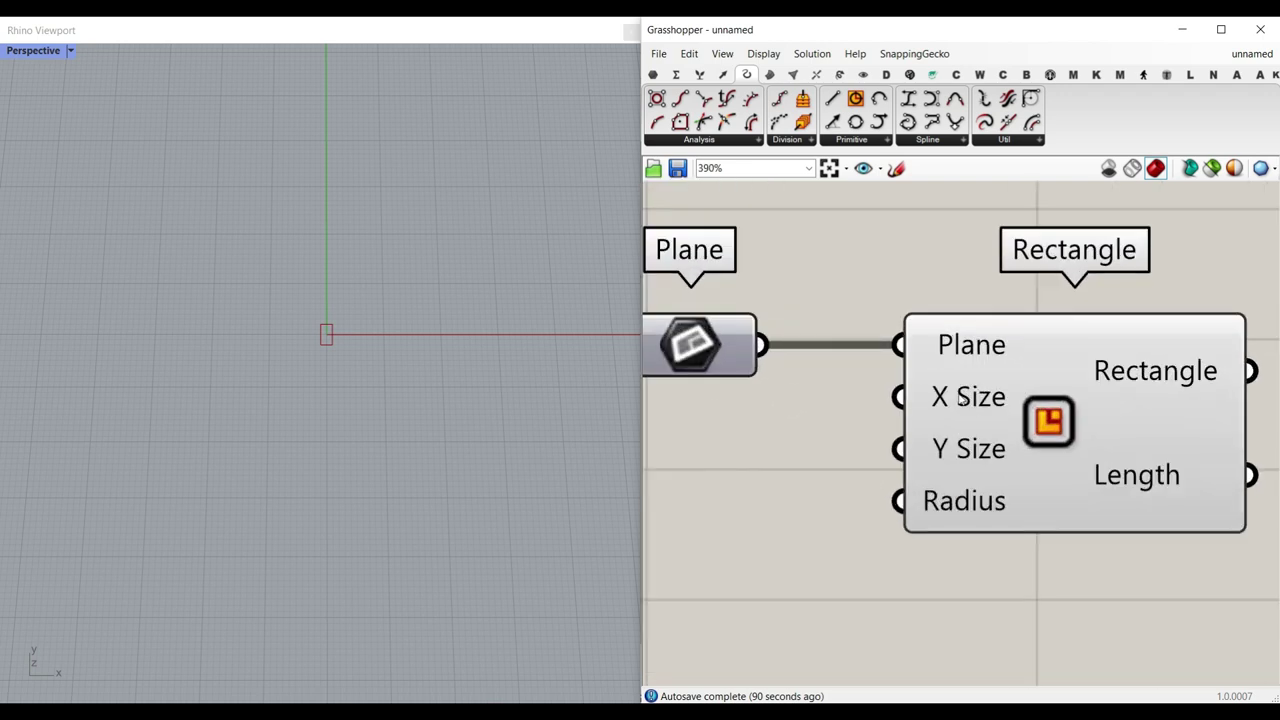
mouse_move(959, 400)
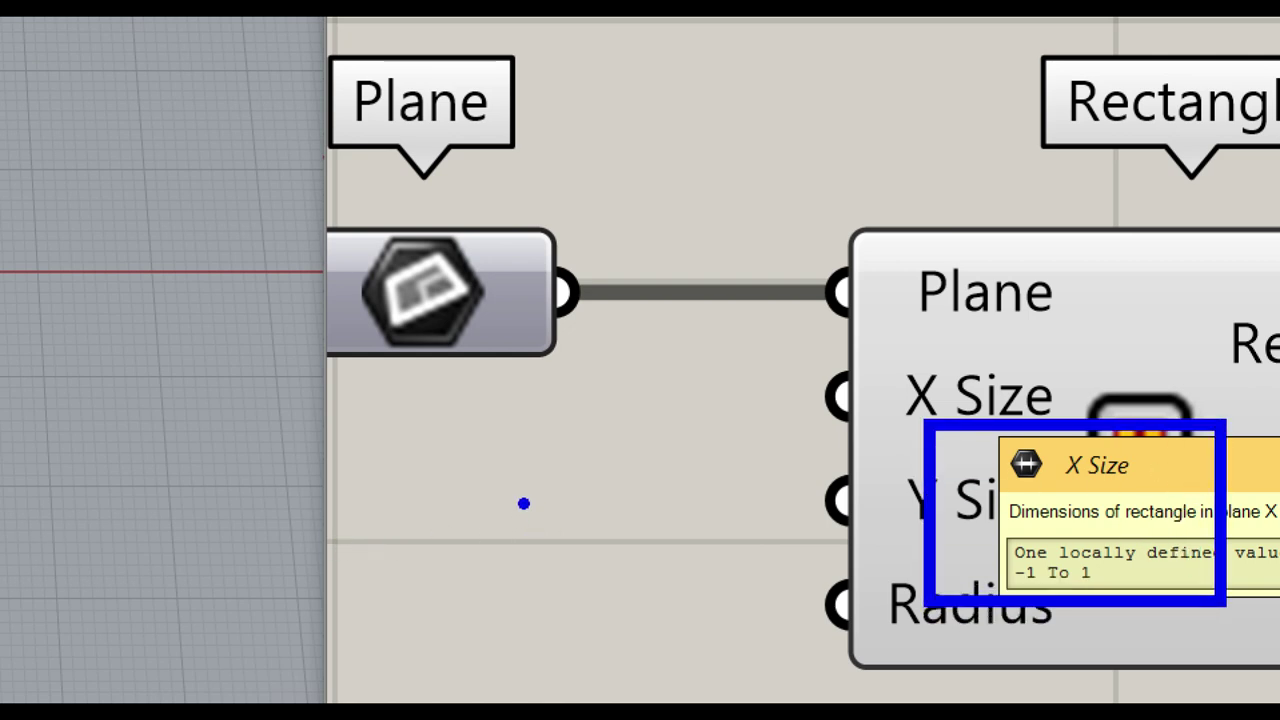
drag(553, 425, 570, 645)
drag(728, 410, 735, 656)
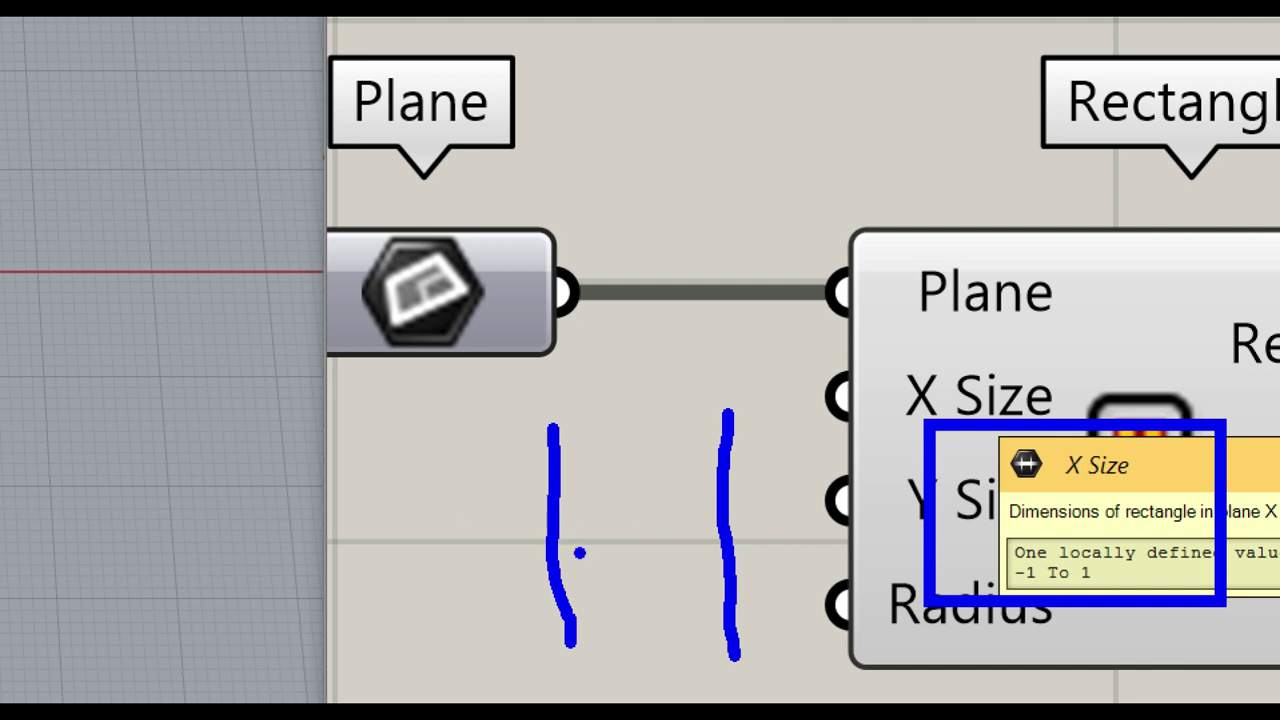
key(r)
drag(651, 514, 633, 550)
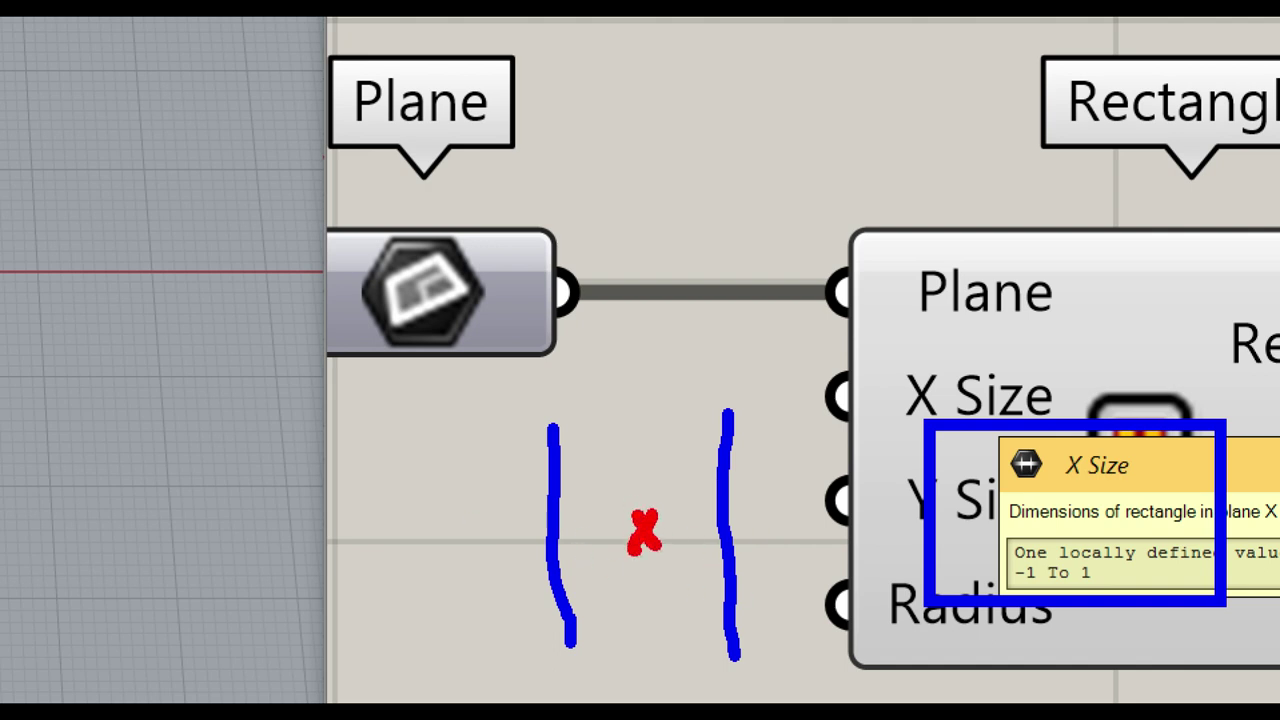
drag(510, 531, 790, 549)
mouse_move(563, 503)
mouse_down()
mouse_move(533, 544)
mouse_move(590, 550)
mouse_up()
drag(637, 380, 660, 436)
drag(608, 400, 658, 405)
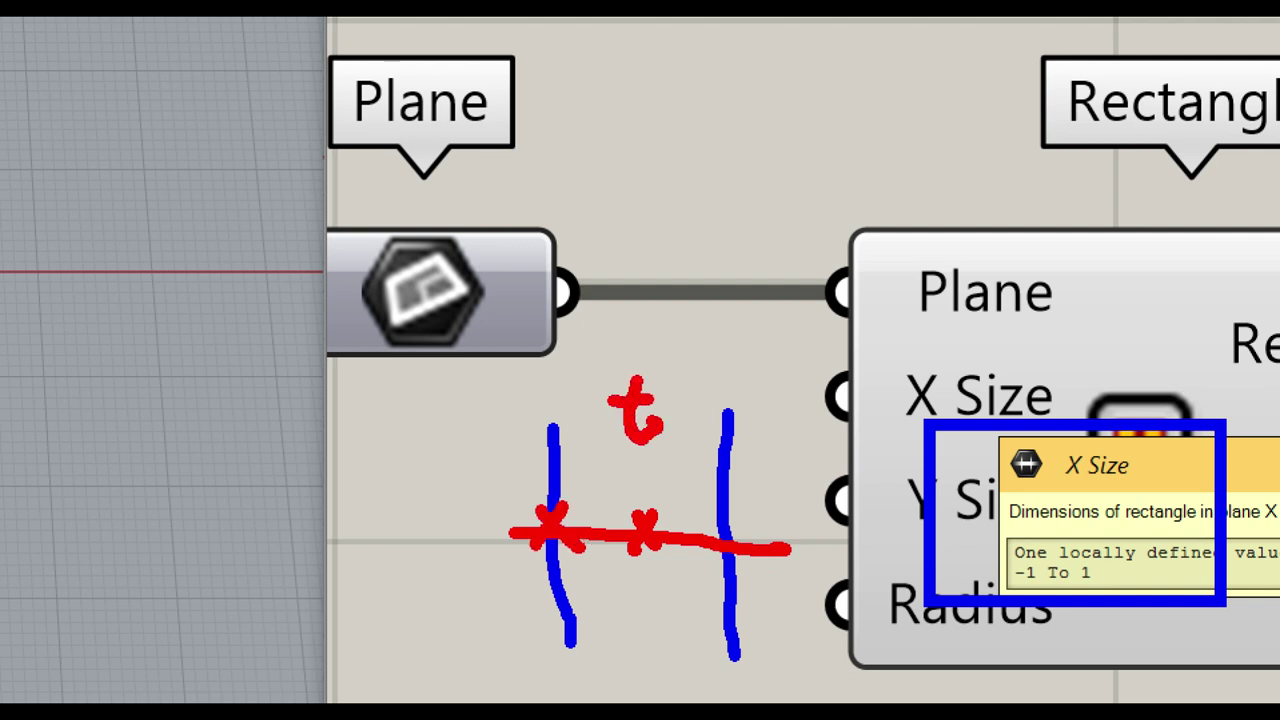
drag(558, 463, 745, 471)
drag(682, 440, 674, 500)
mouse_move(598, 430)
mouse_down()
mouse_move(560, 464)
mouse_move(615, 494)
mouse_up()
mouse_move(740, 518)
mouse_down()
mouse_move(708, 560)
mouse_move(745, 568)
mouse_up()
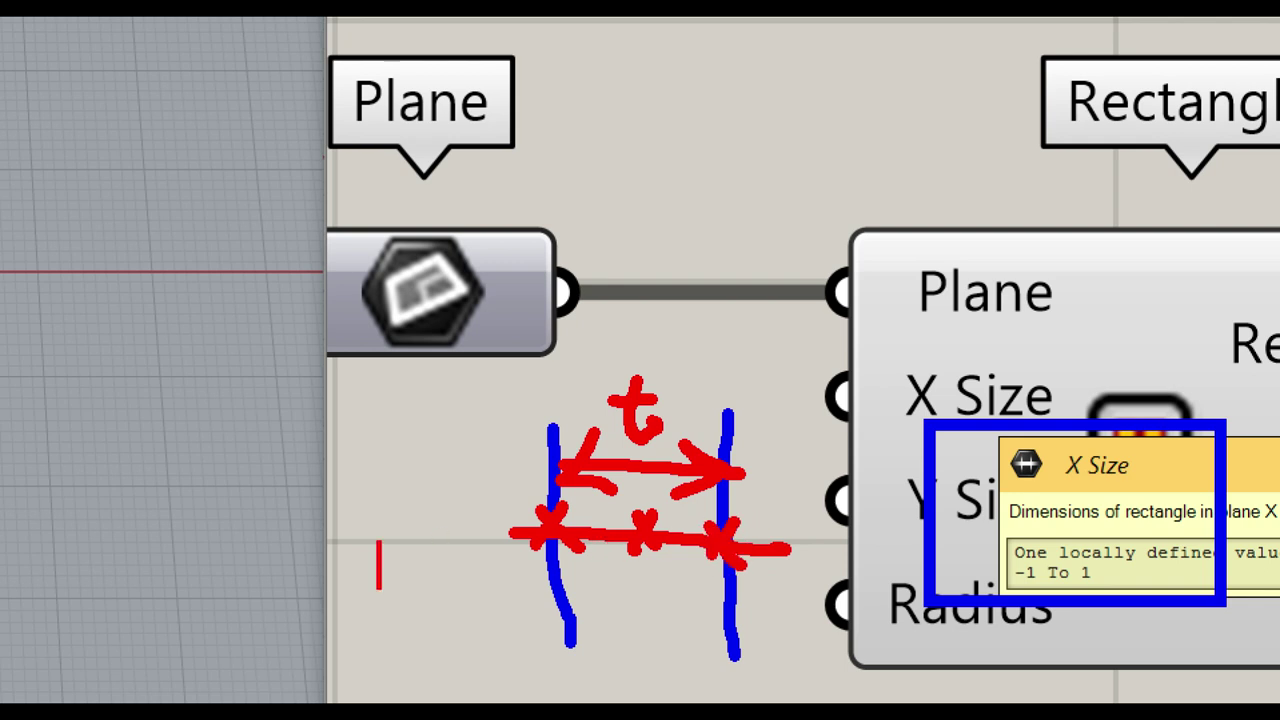
drag(406, 528, 427, 540)
drag(420, 520, 434, 520)
mouse_move(452, 508)
mouse_down()
mouse_move(440, 540)
mouse_move(480, 538)
mouse_up()
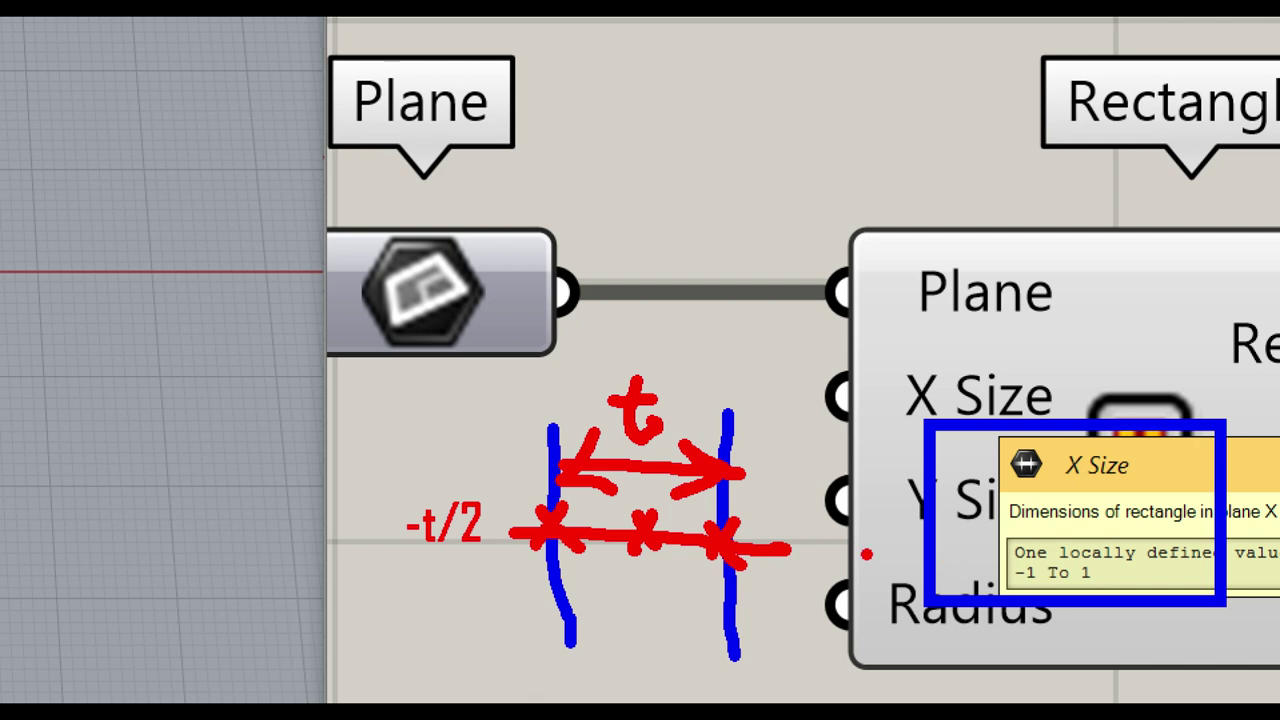
key(t)
mouse_move(780, 496)
mouse_down()
mouse_move(797, 492)
mouse_move(799, 524)
mouse_up()
drag(816, 494, 840, 522)
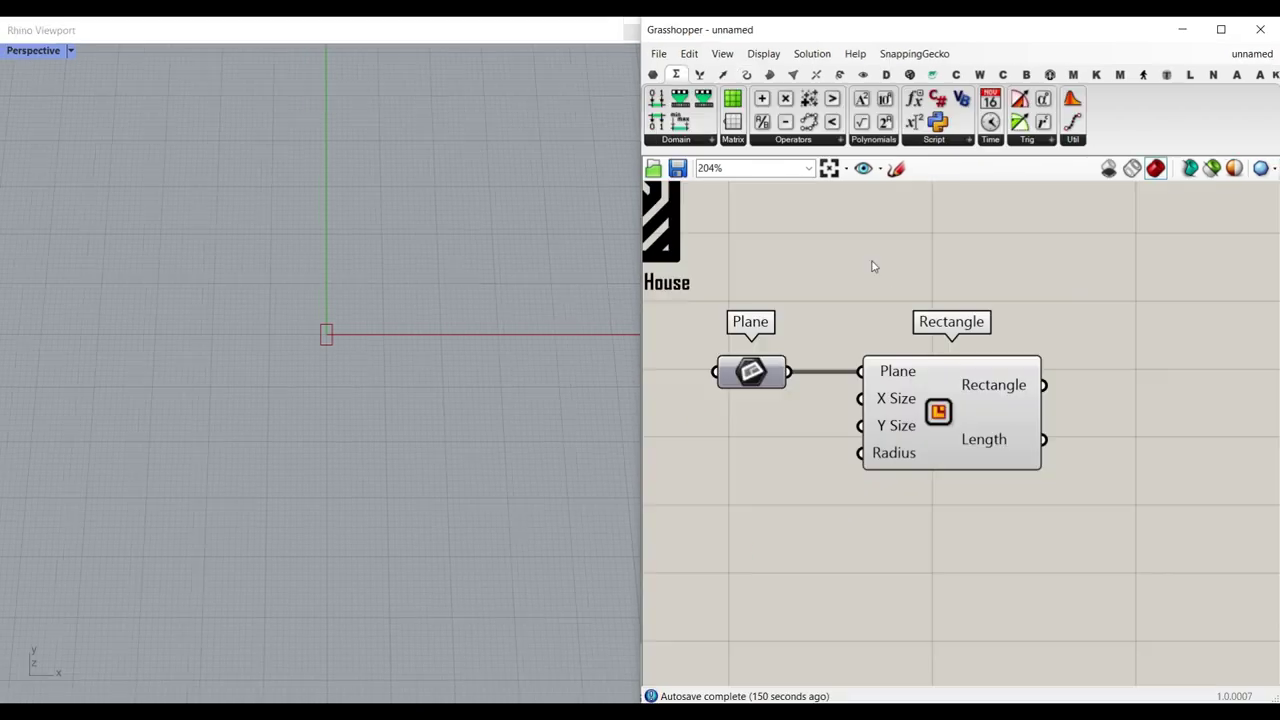
Step: Move the Plane parameter higher and shift the Rectangle component slightly to make room between them
scroll(888, 421, up, 3)
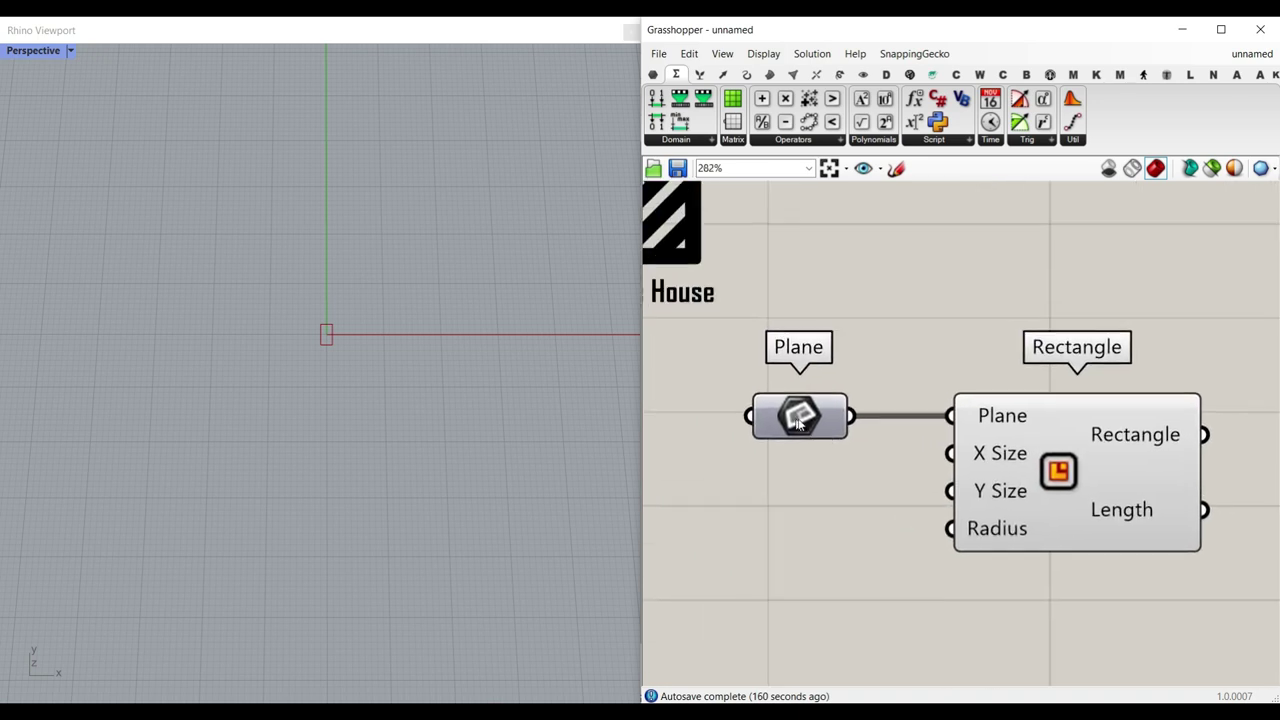
drag(804, 421, 811, 370)
drag(1029, 461, 1040, 465)
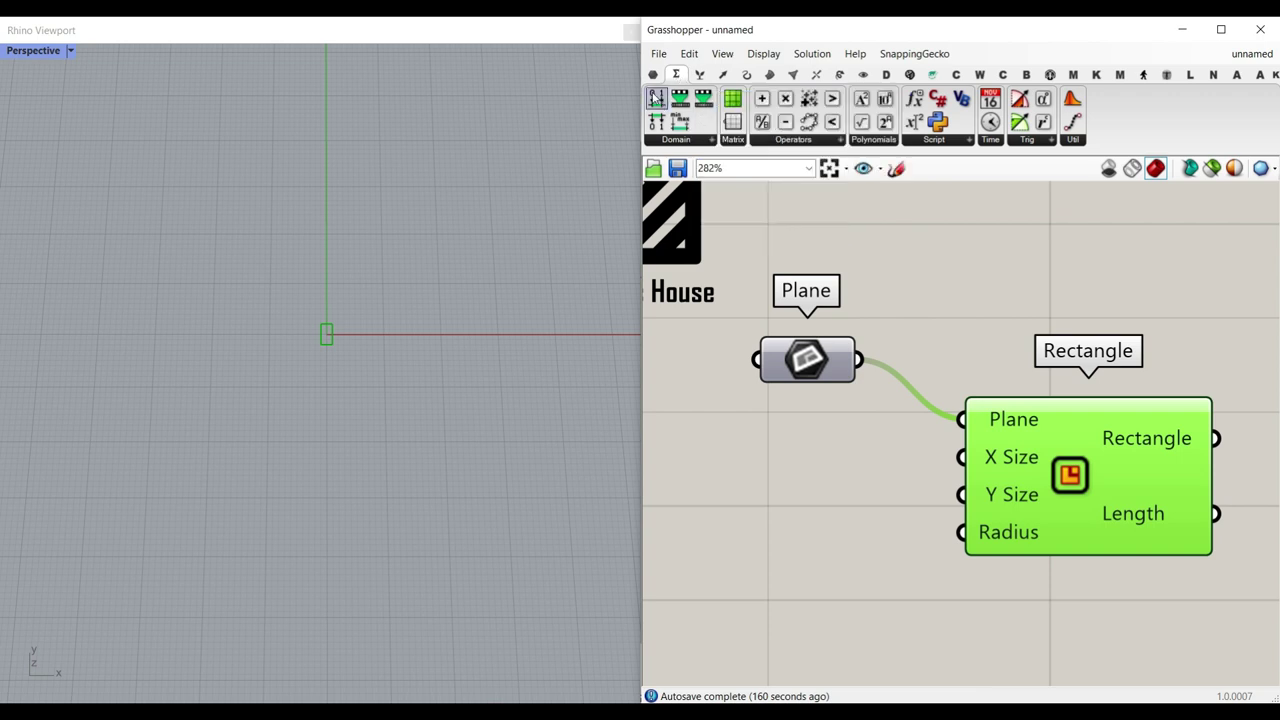
Step: Add a Construct Domain component below the Plane parameter and connect its Domain output to the Rectangle's X Size
drag(655, 97, 1058, 443)
scroll(890, 490, down, 2)
scroll(916, 448, up, 2)
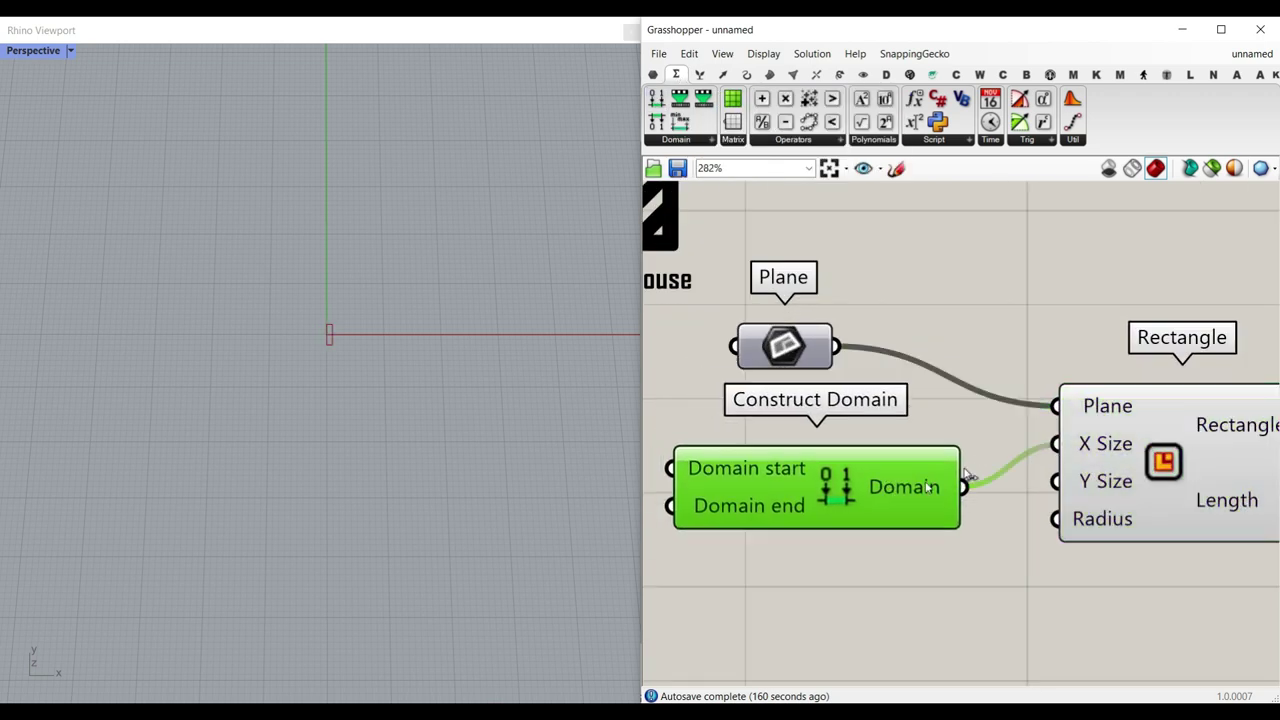
right_drag(776, 503, 1035, 486)
drag(1035, 487, 1040, 428)
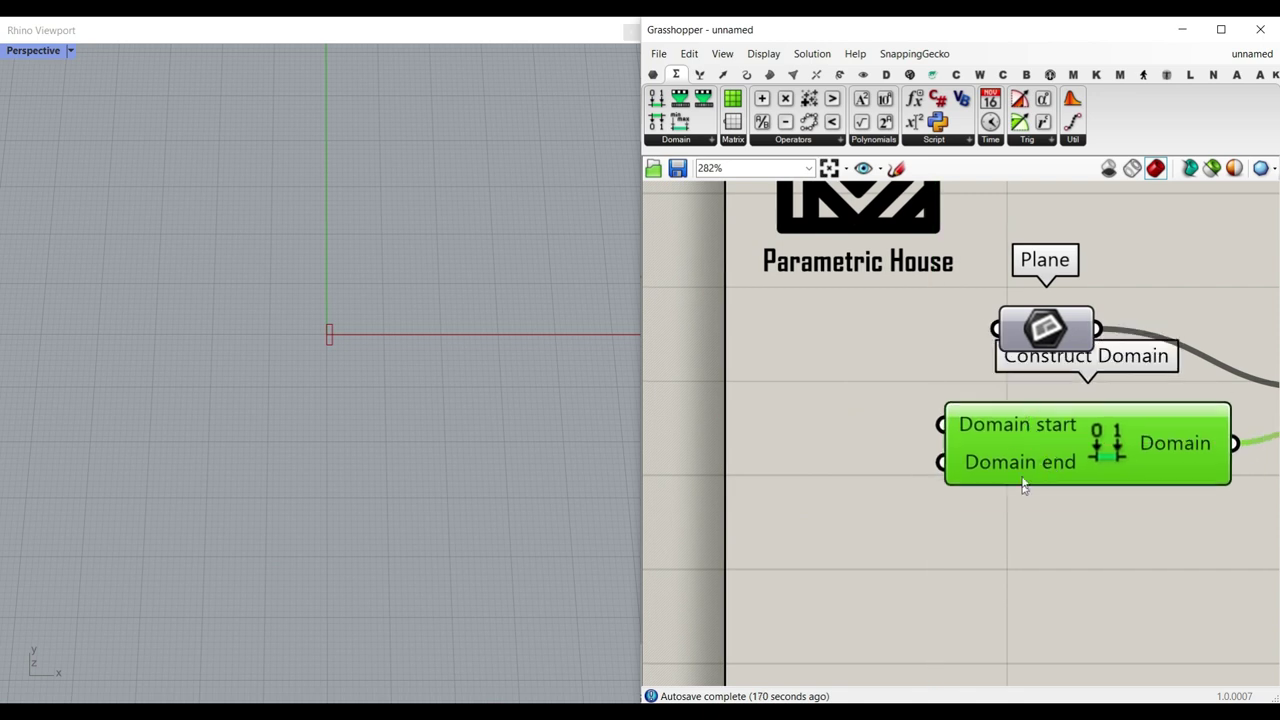
Step: Add expressions to the Construct Domain's start and end inputs that split the supplied value evenly about zero
scroll(971, 420, up, 4)
right_click(894, 382)
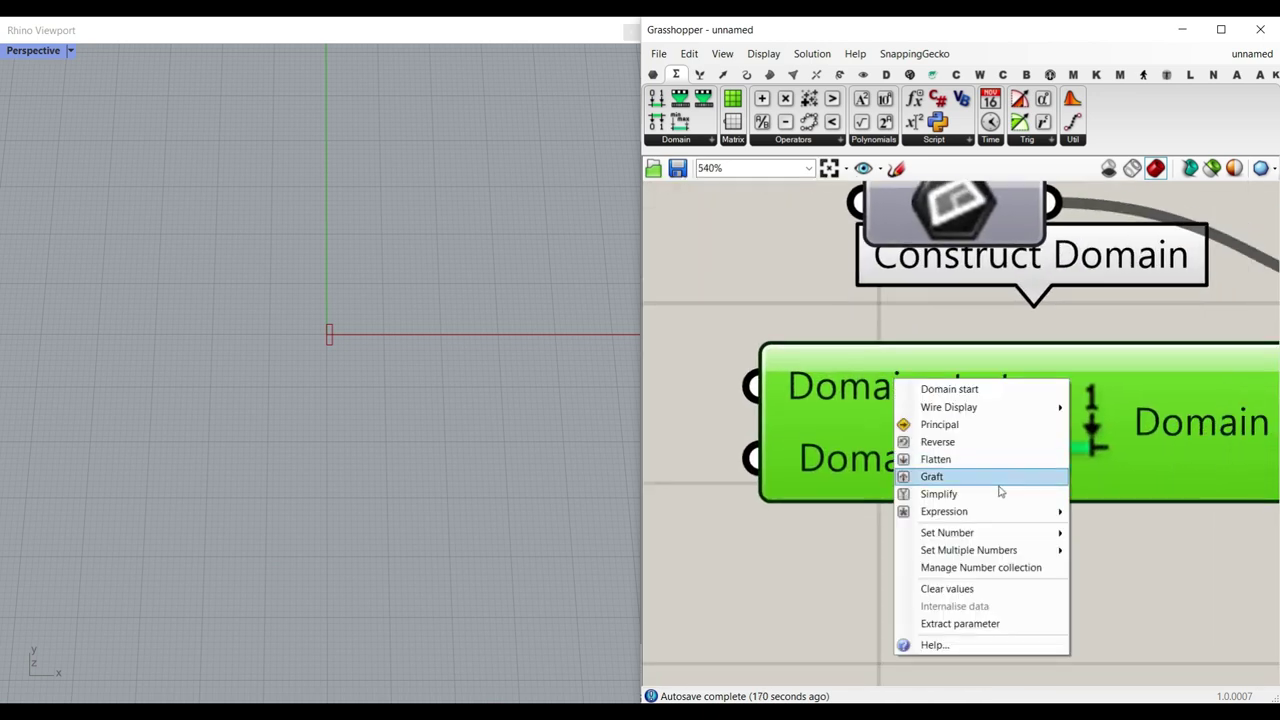
mouse_move(982, 513)
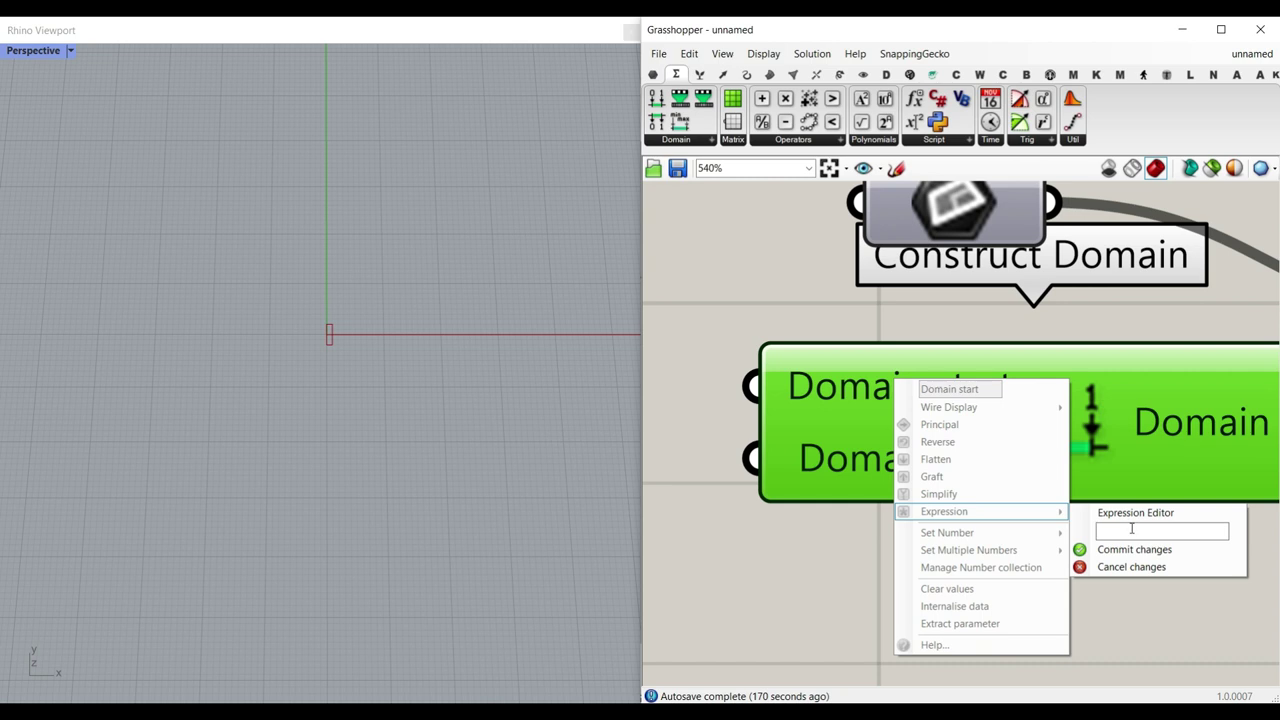
click(1134, 549)
right_click(864, 466)
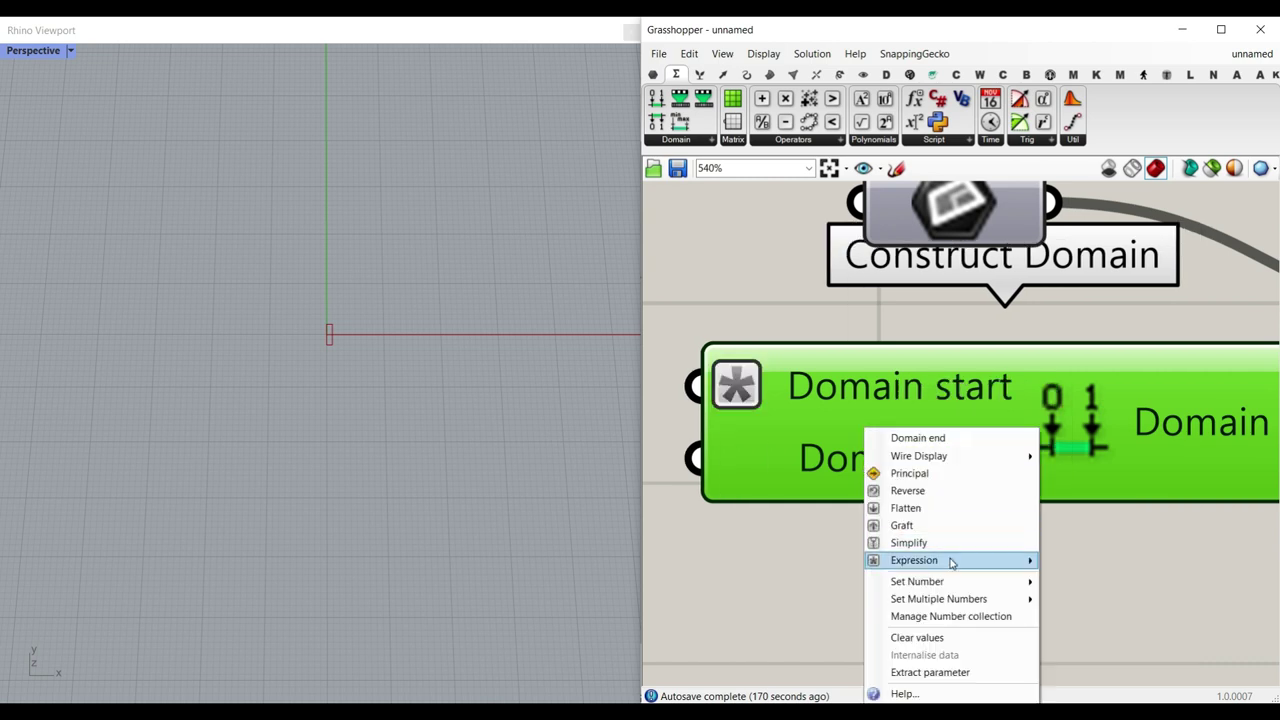
mouse_move(950, 560)
click(1105, 578)
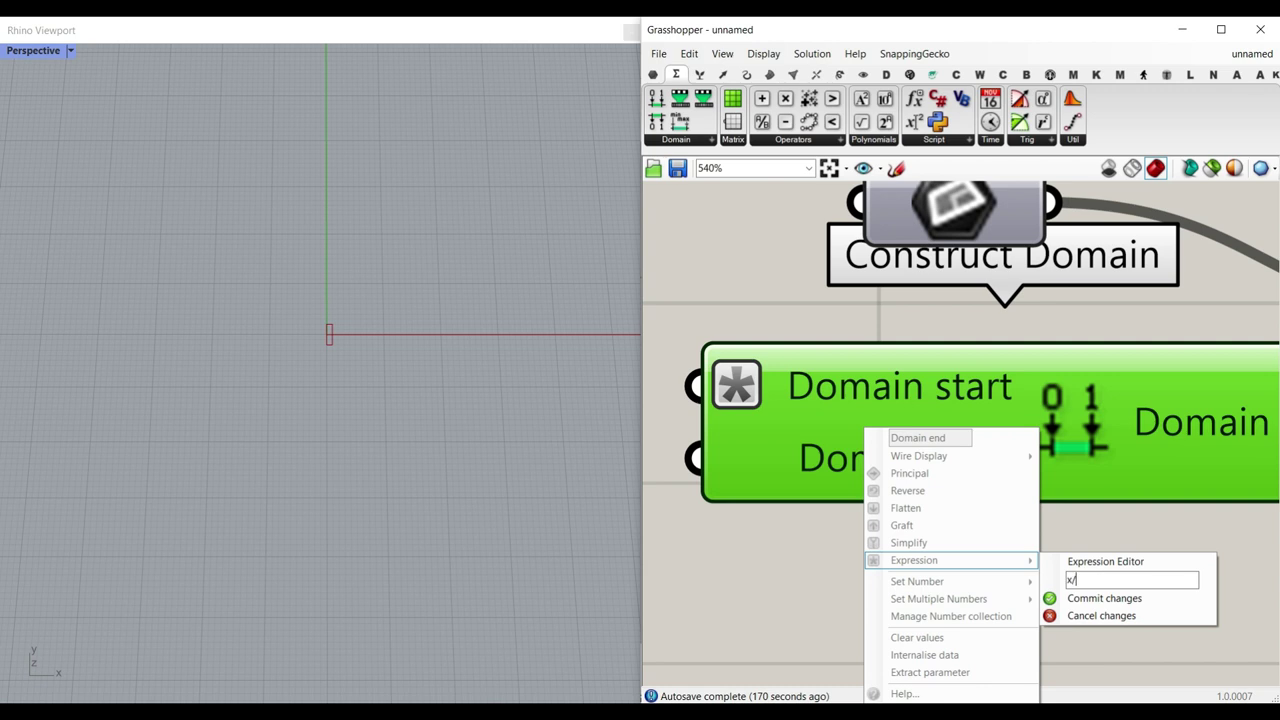
click(1100, 598)
Step: Move the Plane parameter clear of Construct Domain, place a copy of Construct Domain below the original, and connect it to the Rectangle's Y Size
scroll(1080, 300, down, 6)
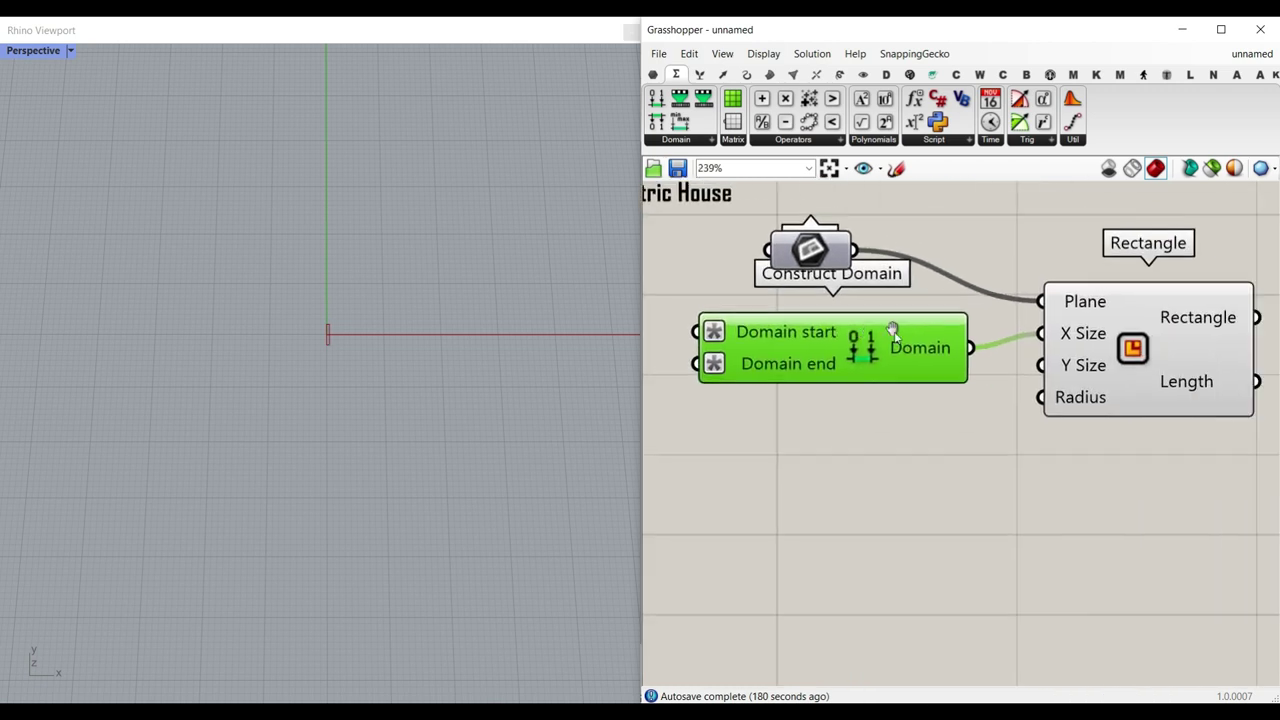
drag(1090, 410, 849, 279)
drag(1123, 354, 1235, 354)
click(990, 265)
scroll(980, 263, up, 2)
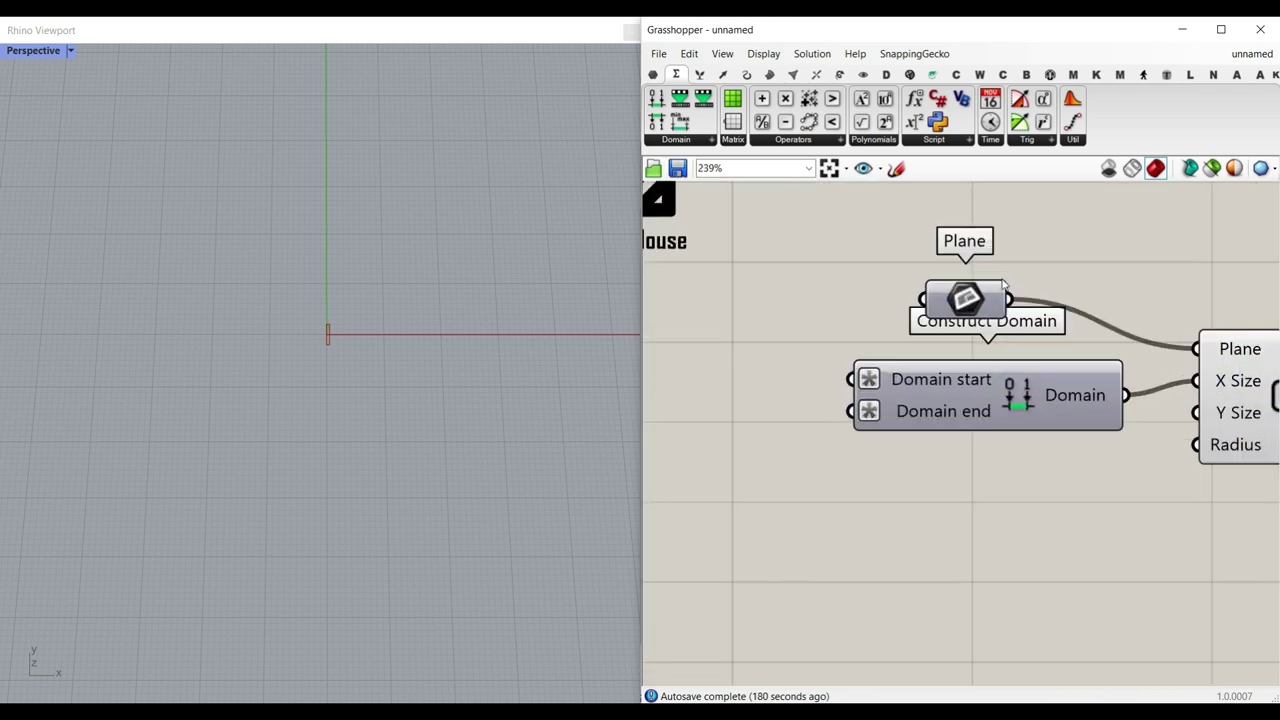
drag(969, 294, 1066, 233)
drag(1055, 402, 1188, 428)
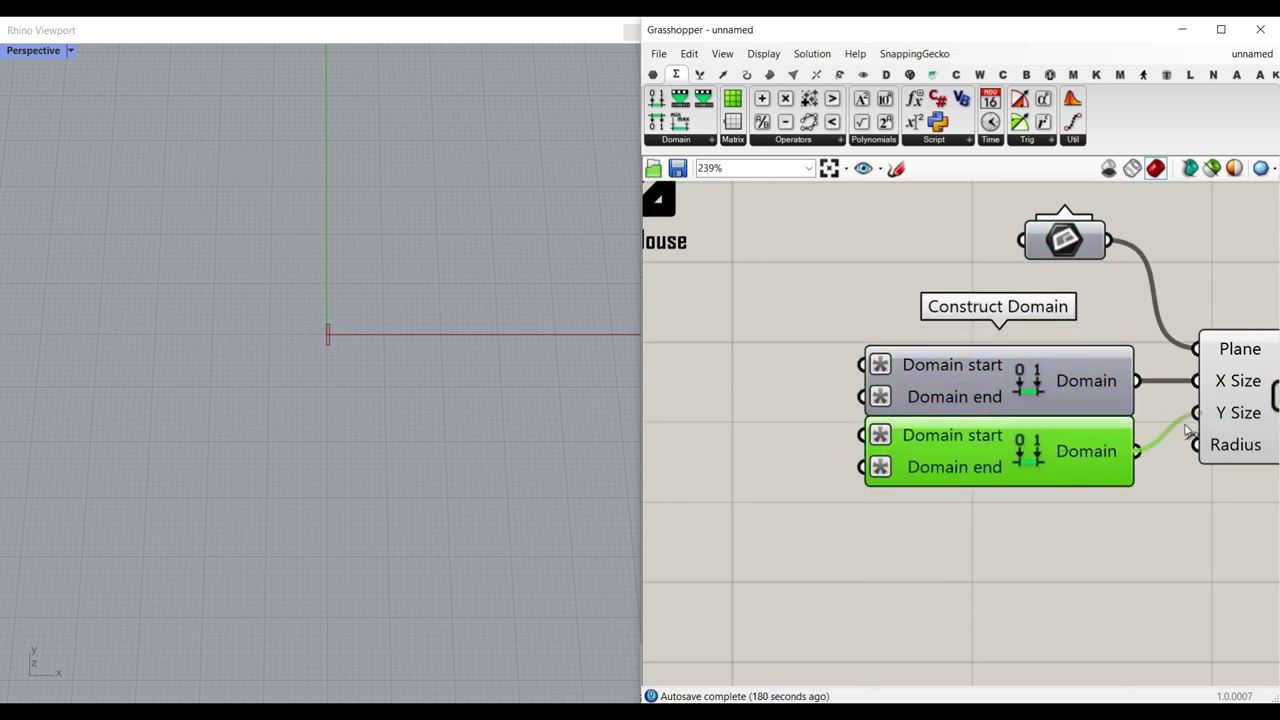
Step: Add a two-decimal number slider with a value of 1.00 beside the Construct Domain components
right_drag(1142, 498, 1258, 525)
scroll(1037, 466, down, 1)
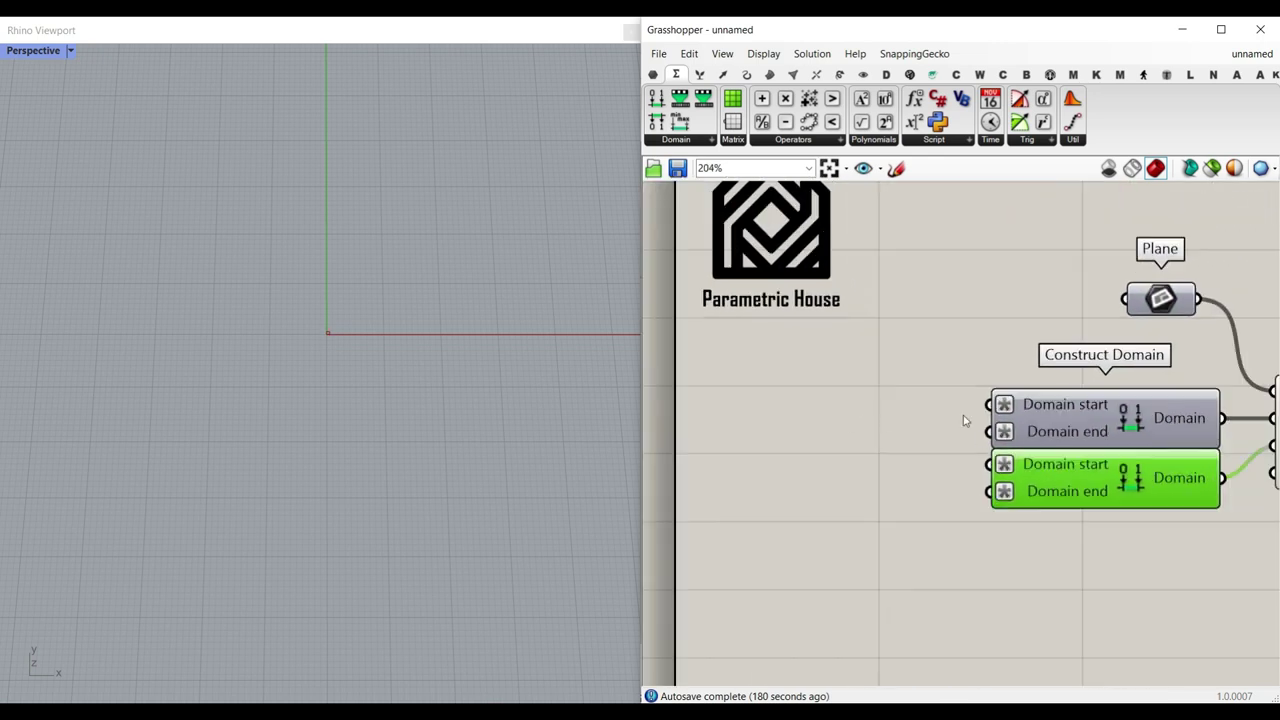
double_click(816, 424)
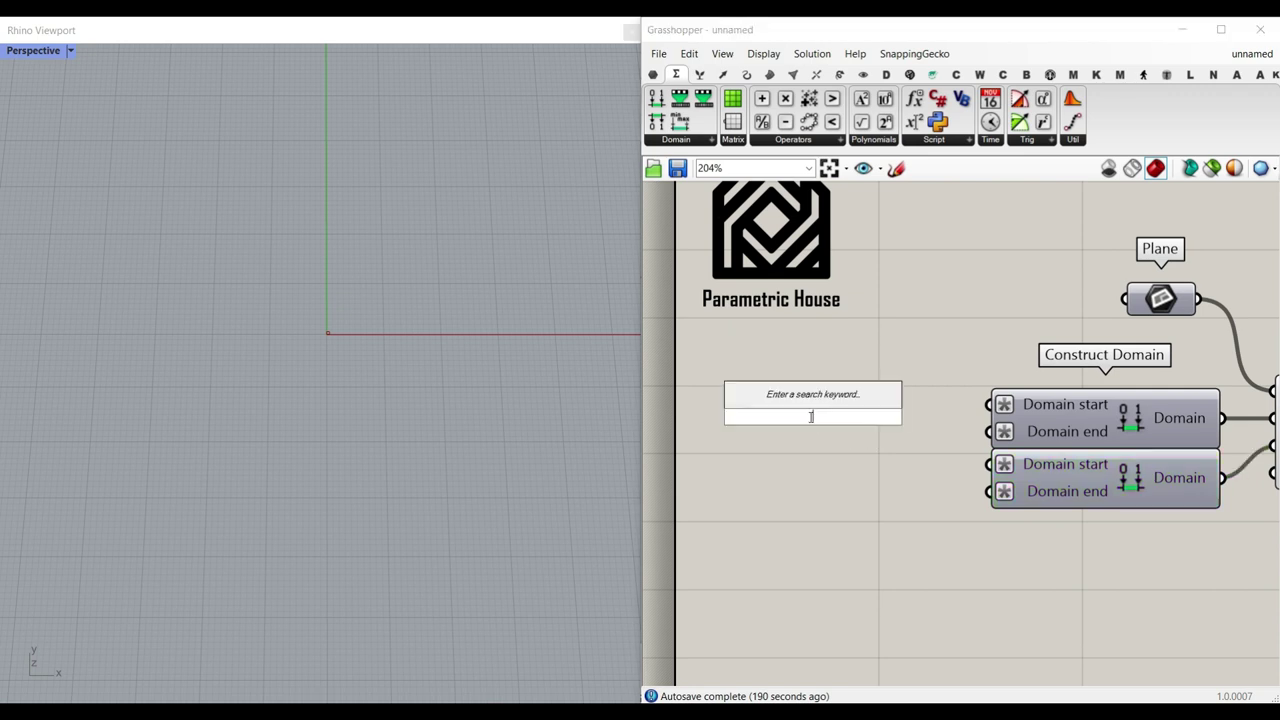
text(1.)
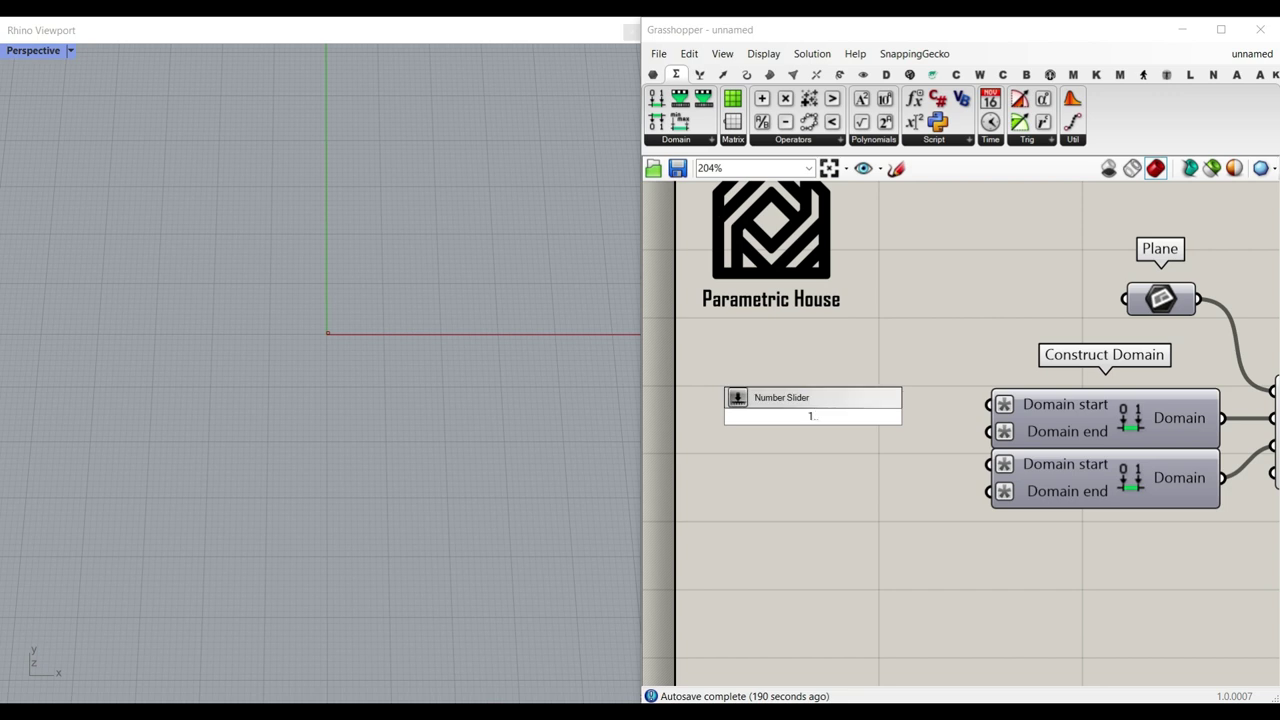
text(3)
key(BackSpace)
text(00)
key(Return)
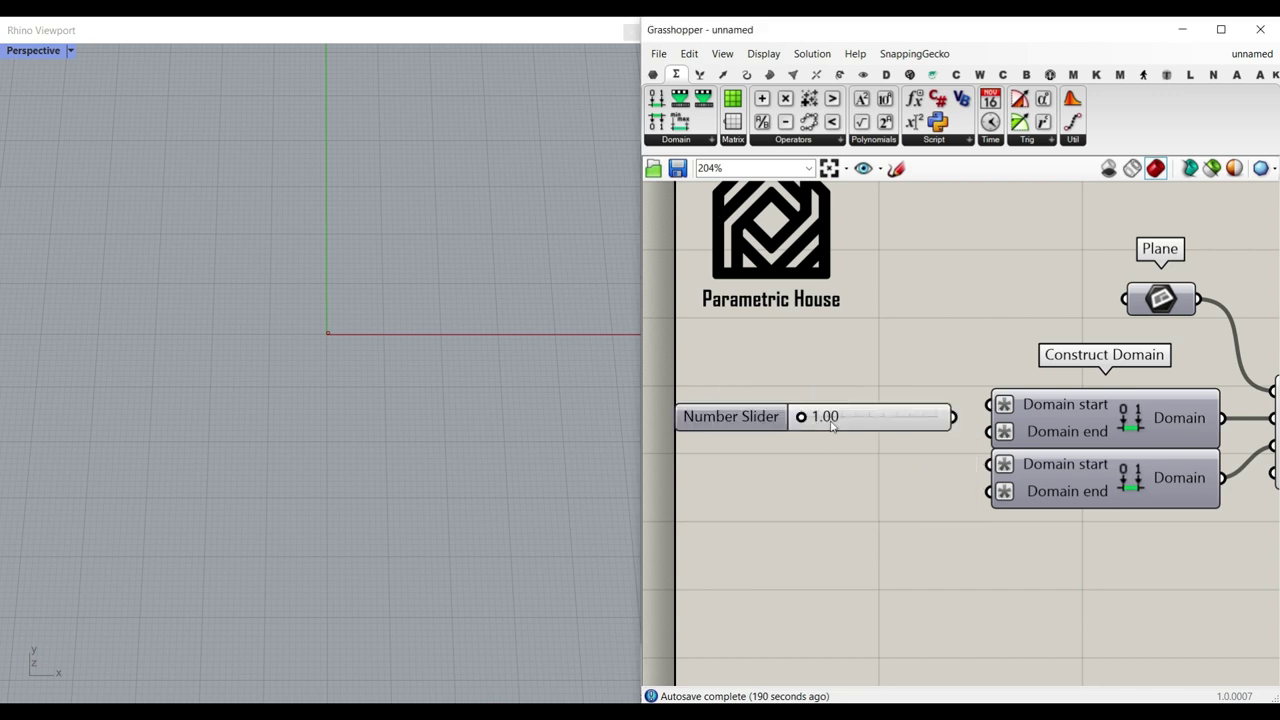
Step: Rename the slider W-T and connect it to the Domain start and Domain end of the X Size domain
right_click(833, 428)
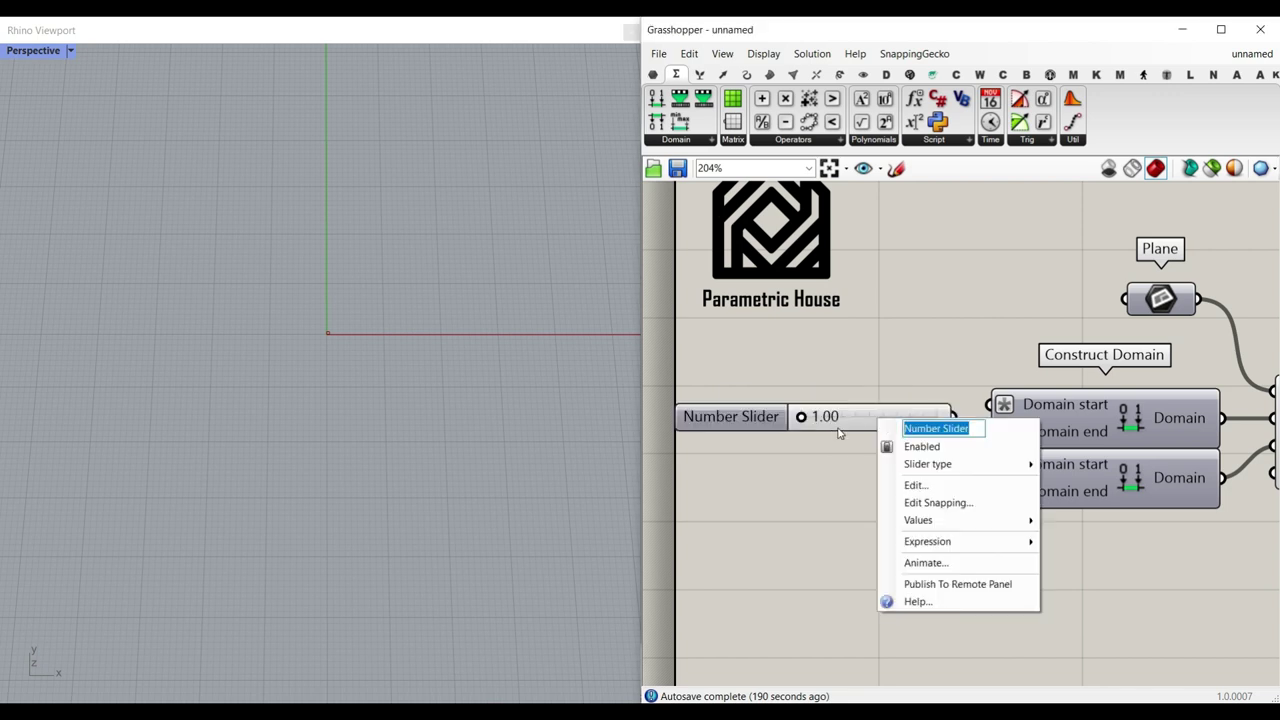
text(W-T)
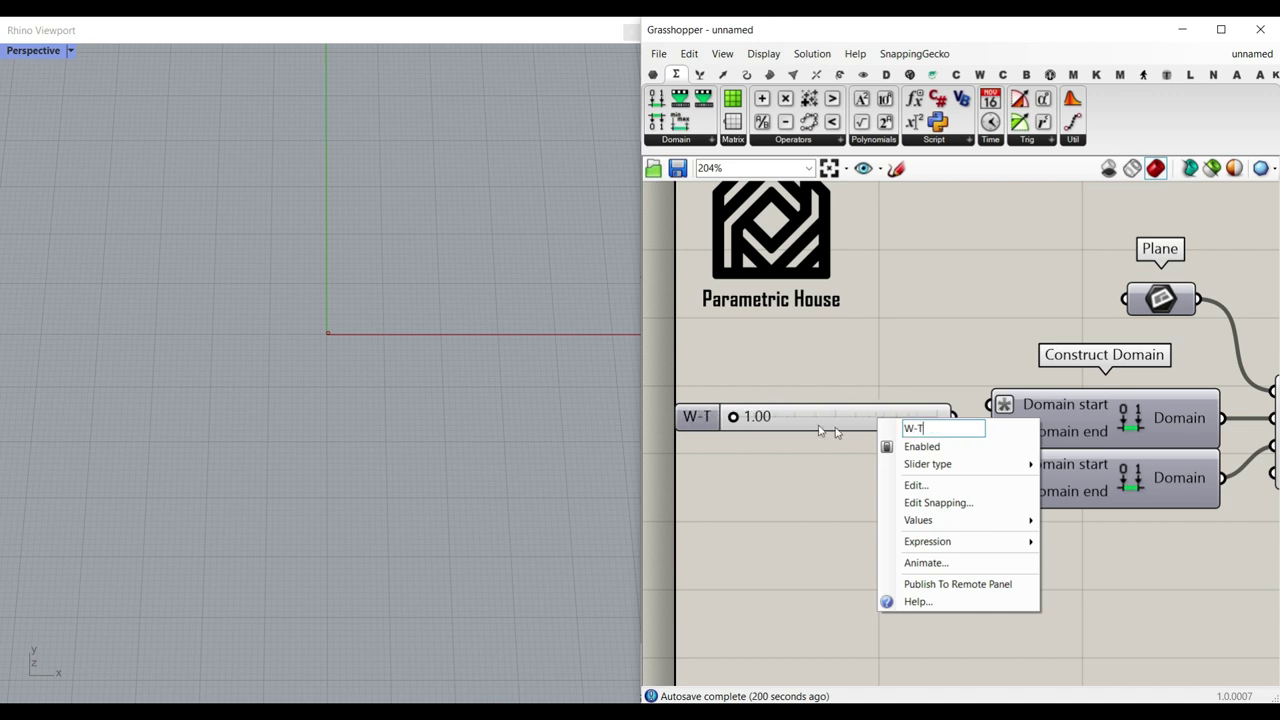
key(Return)
drag(819, 420, 986, 405)
drag(906, 418, 946, 449)
scroll(825, 418, down, 2)
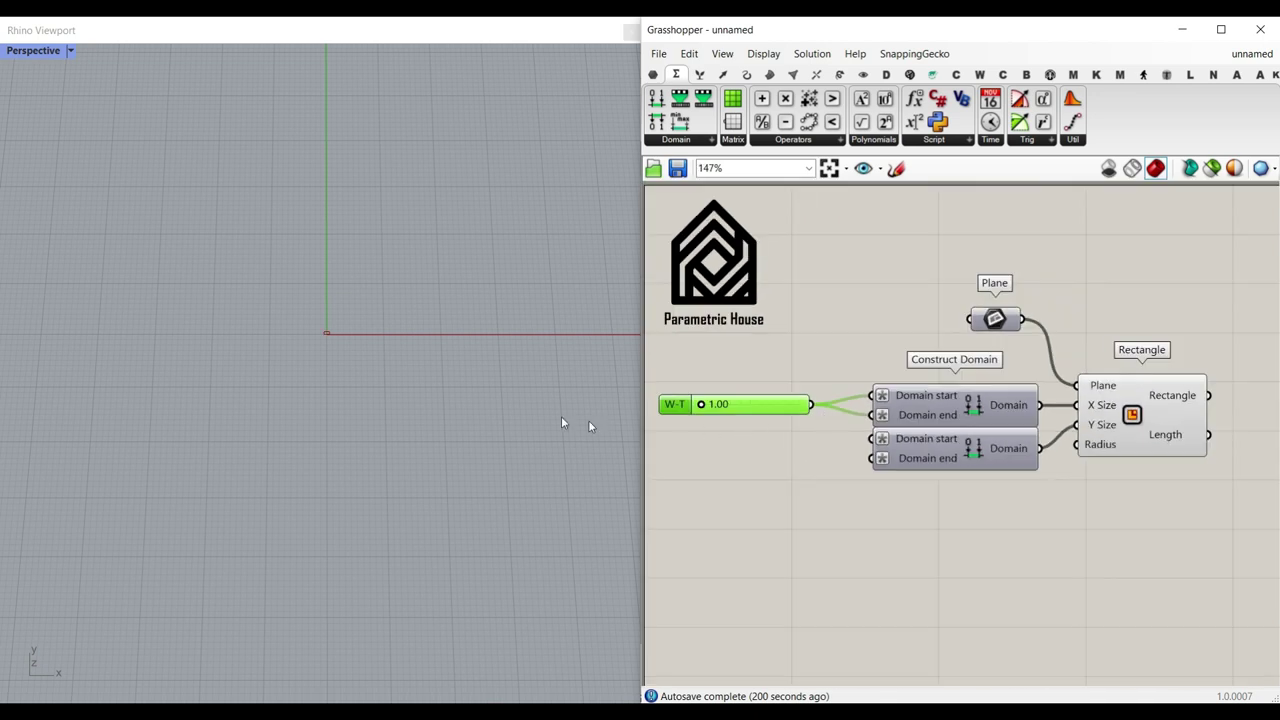
Step: Set the W-T slider to 1.45 to test the rectangle's width
mouse_move(364, 385)
right_down()
mouse_move(357, 371)
mouse_move(343, 392)
right_up()
scroll(370, 365, up, 8)
scroll(368, 378, down, 3)
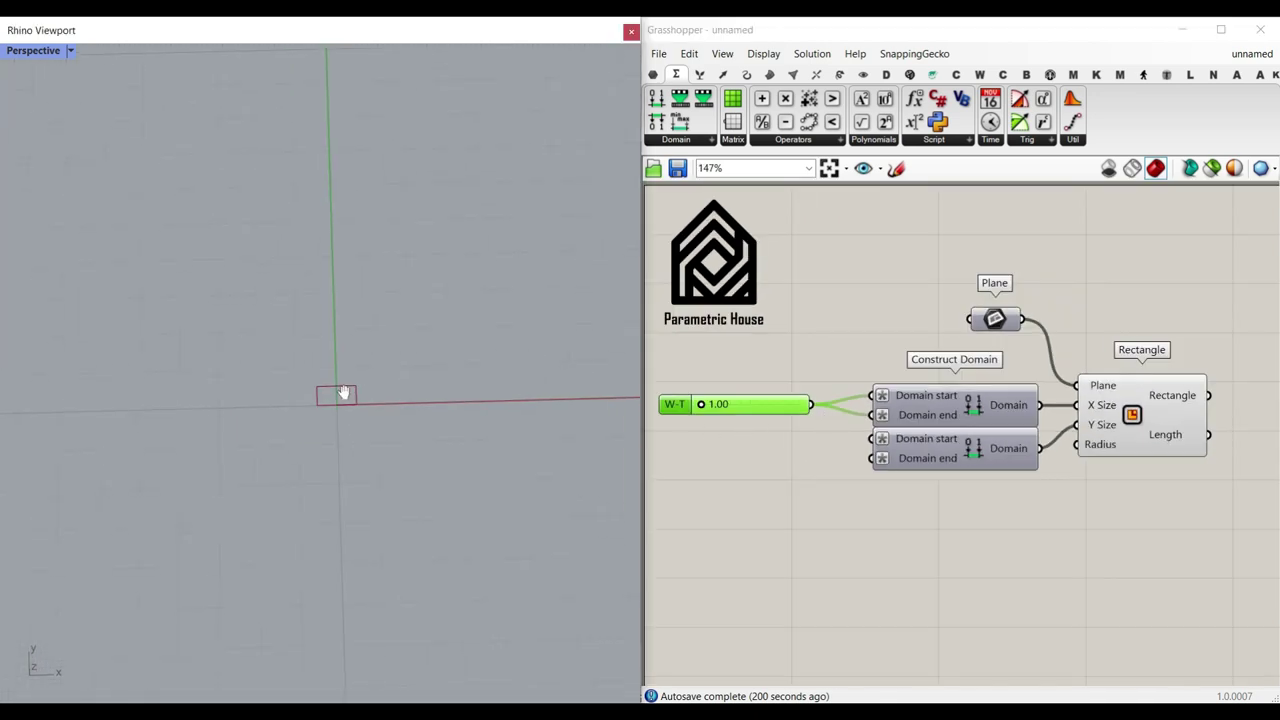
scroll(336, 380, up, 5)
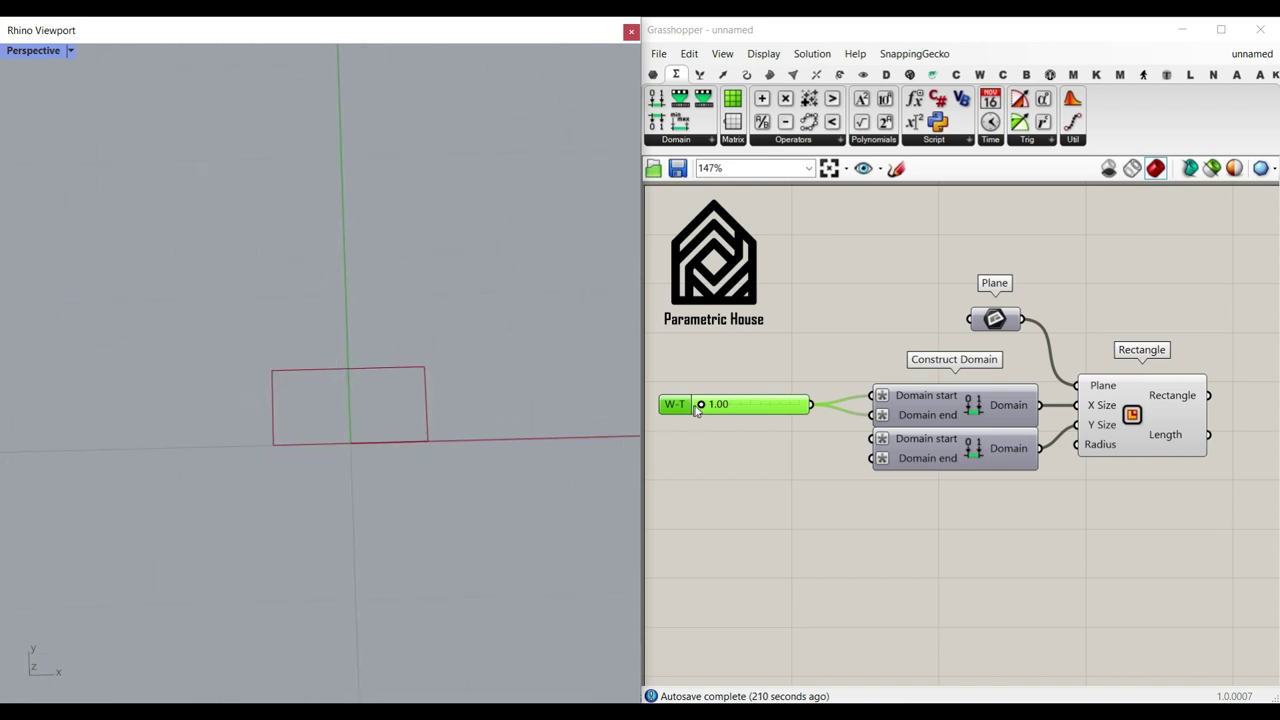
drag(697, 410, 731, 424)
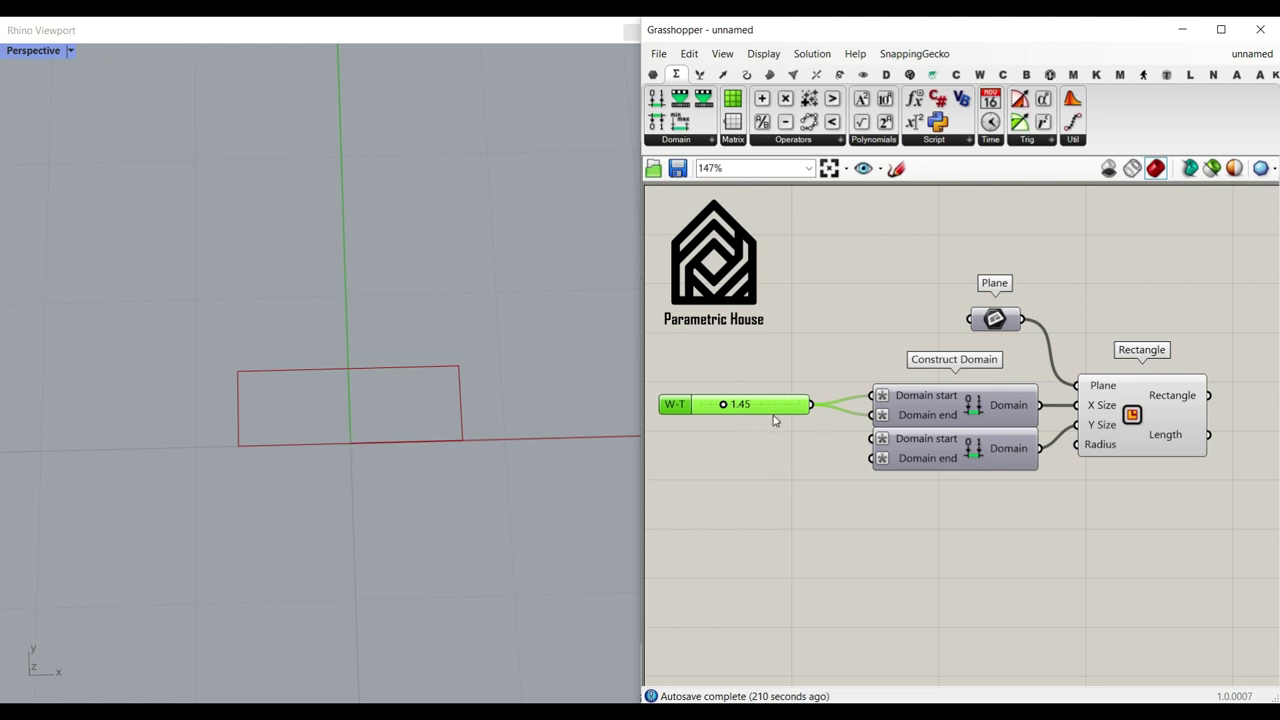
Step: Duplicate the W-T slider below the original and rename the copy Depth
alt+drag(778, 415, 781, 458)
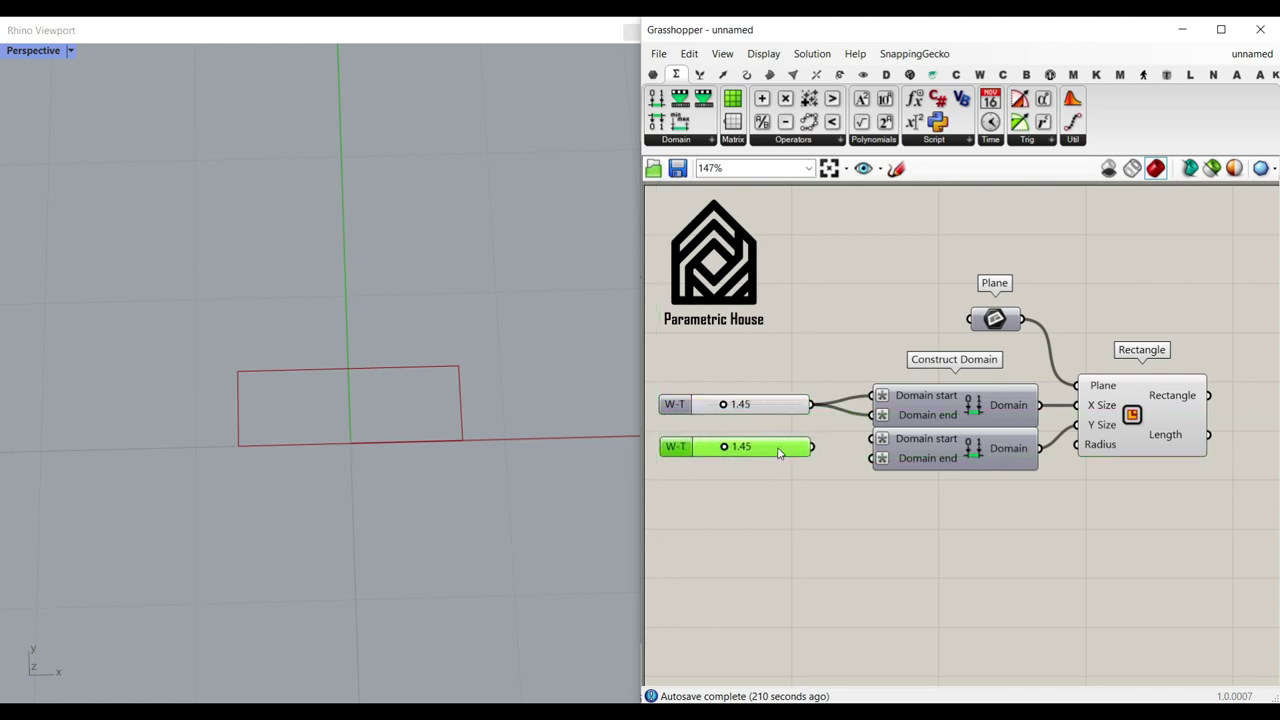
right_click(779, 452)
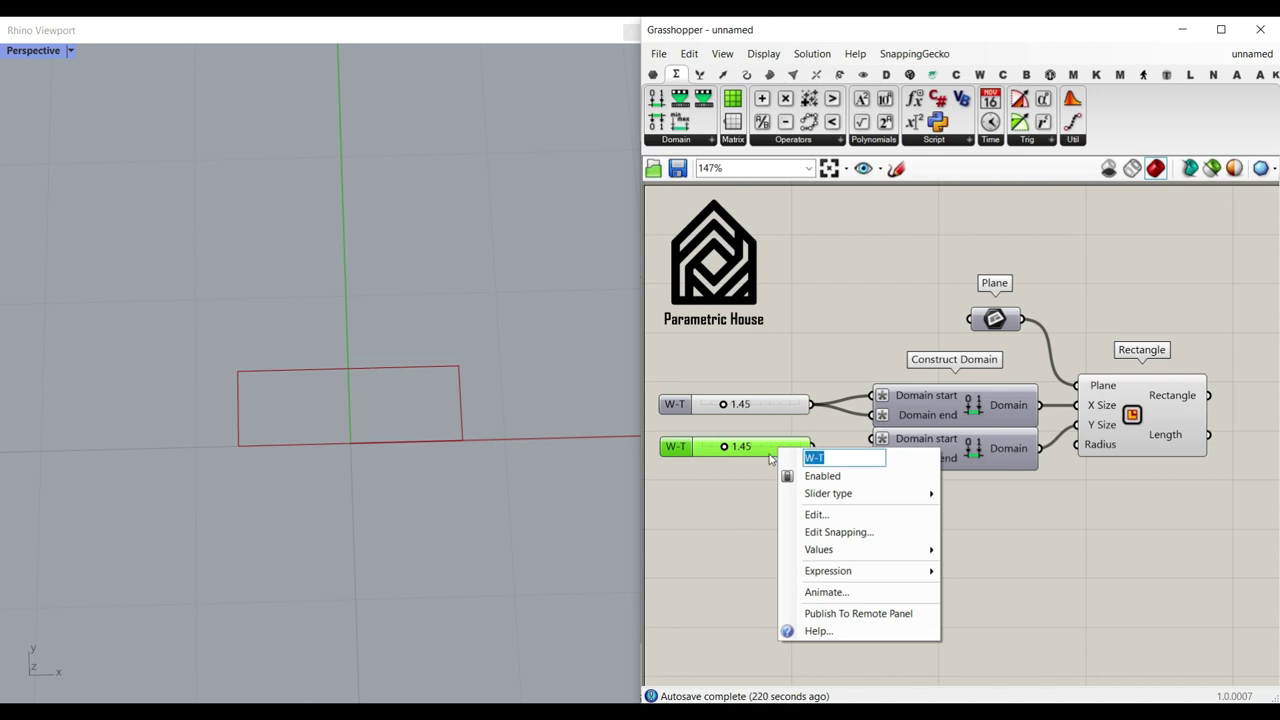
text(Depth)
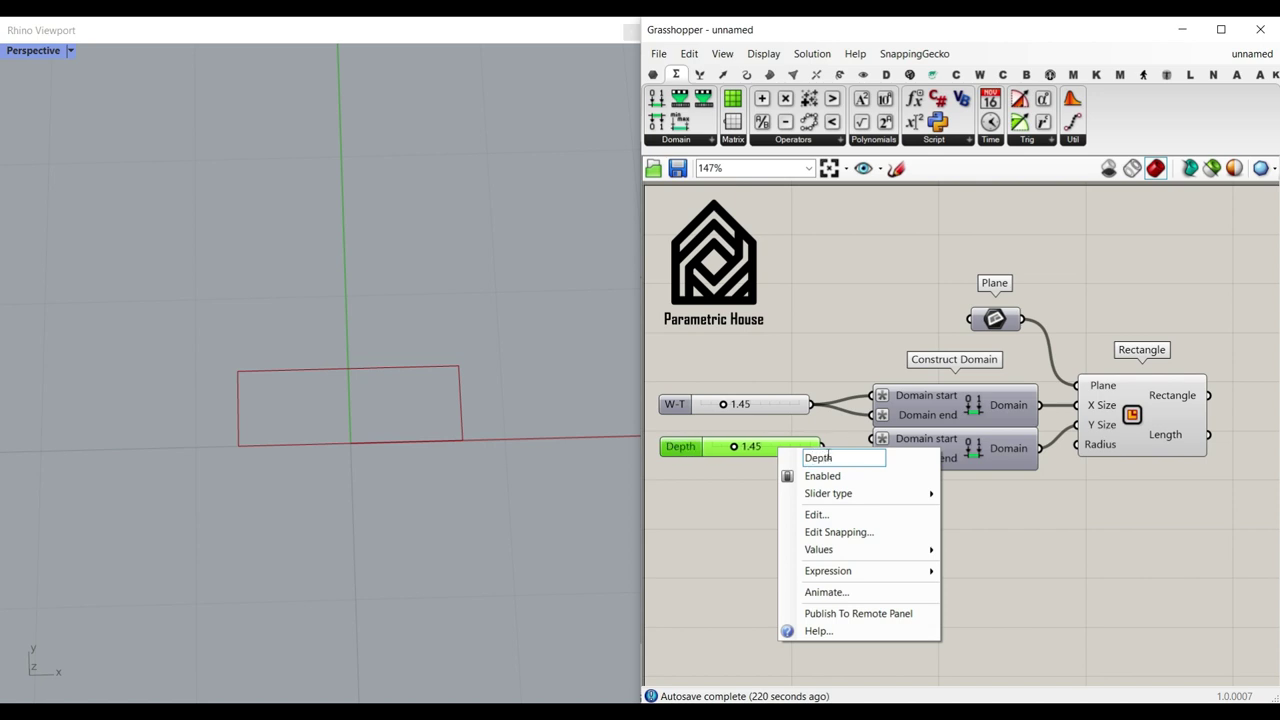
click(736, 477)
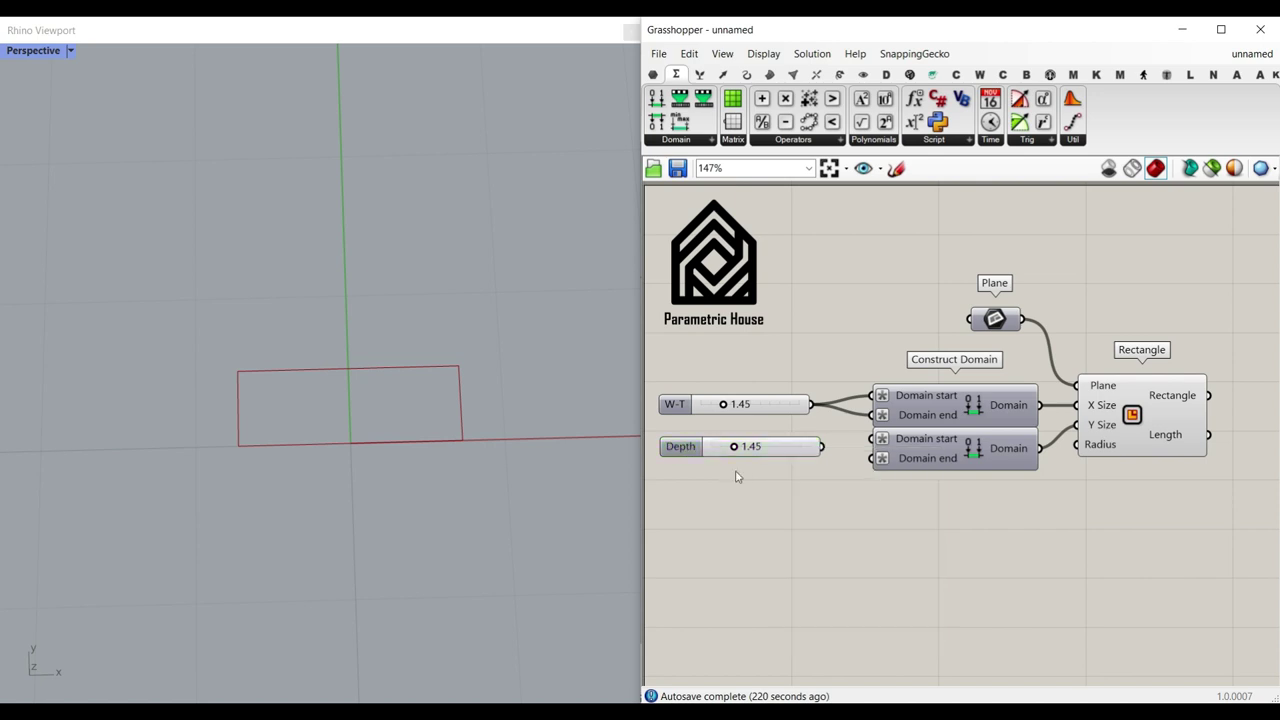
Step: Increase the Depth slider's maximum and connect it to the Domain start and Domain end of the Y Size domain
double_click(708, 452)
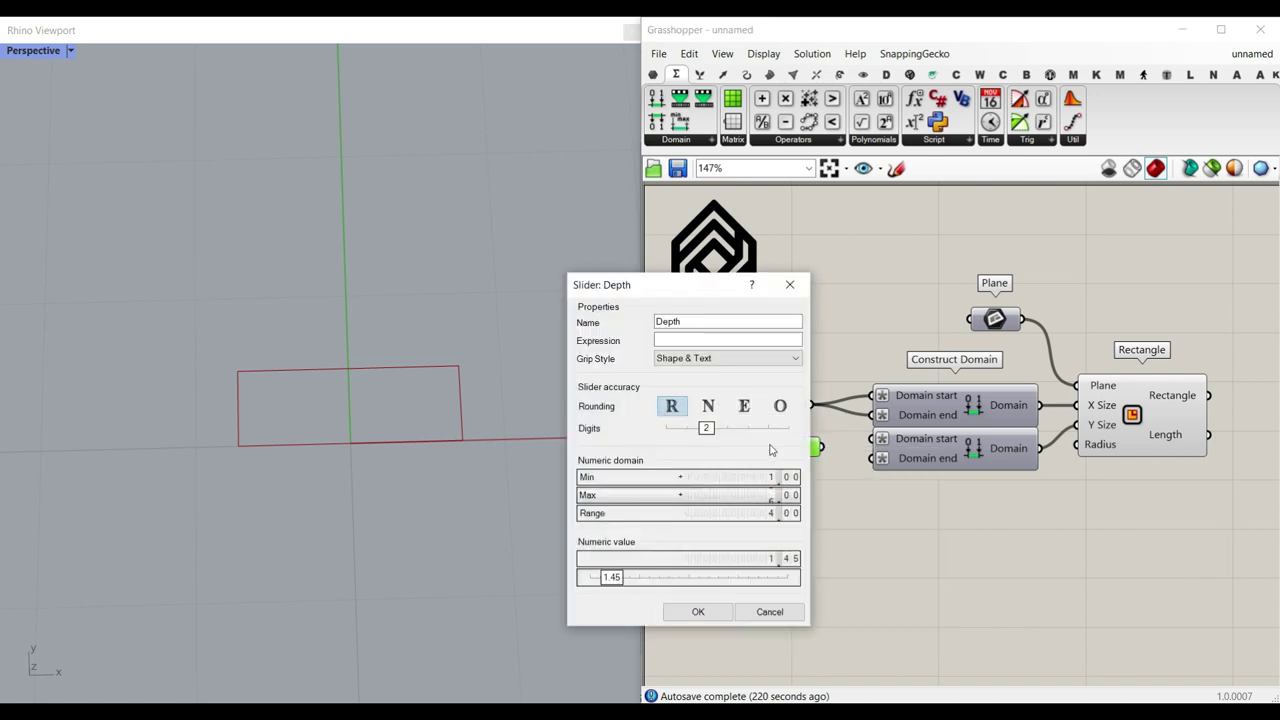
drag(771, 493, 780, 427)
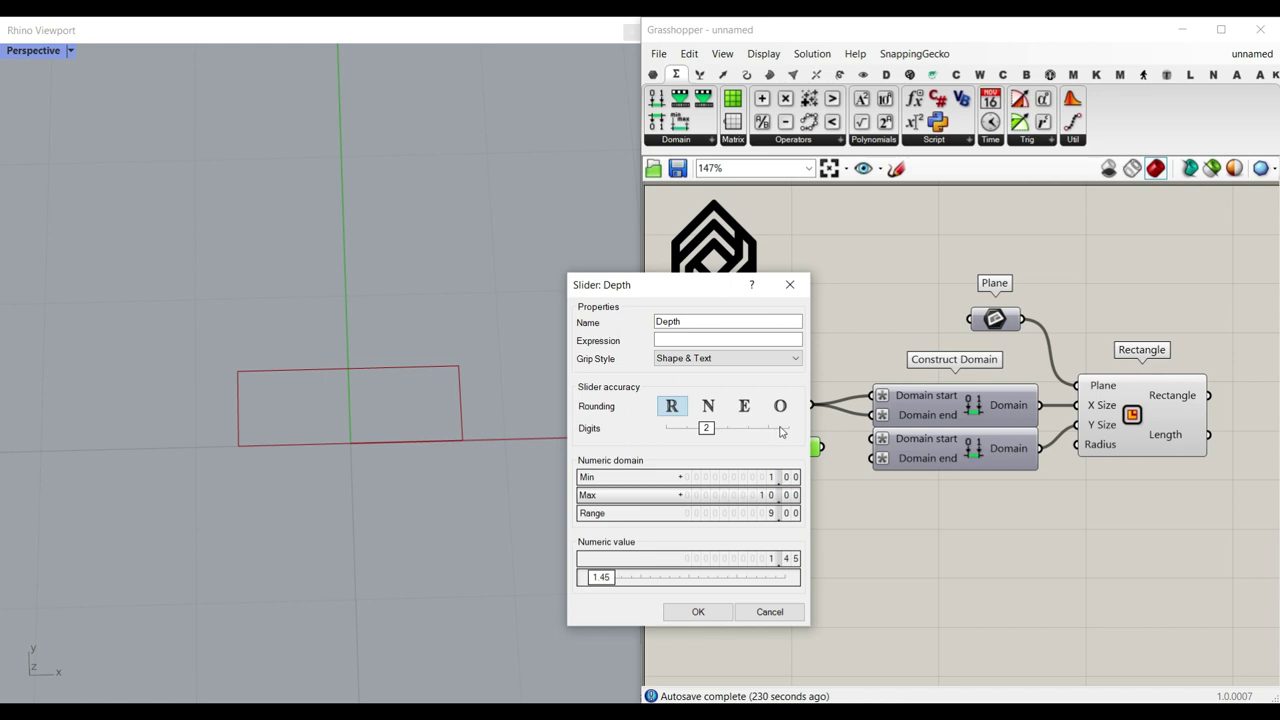
click(698, 612)
drag(830, 450, 870, 458)
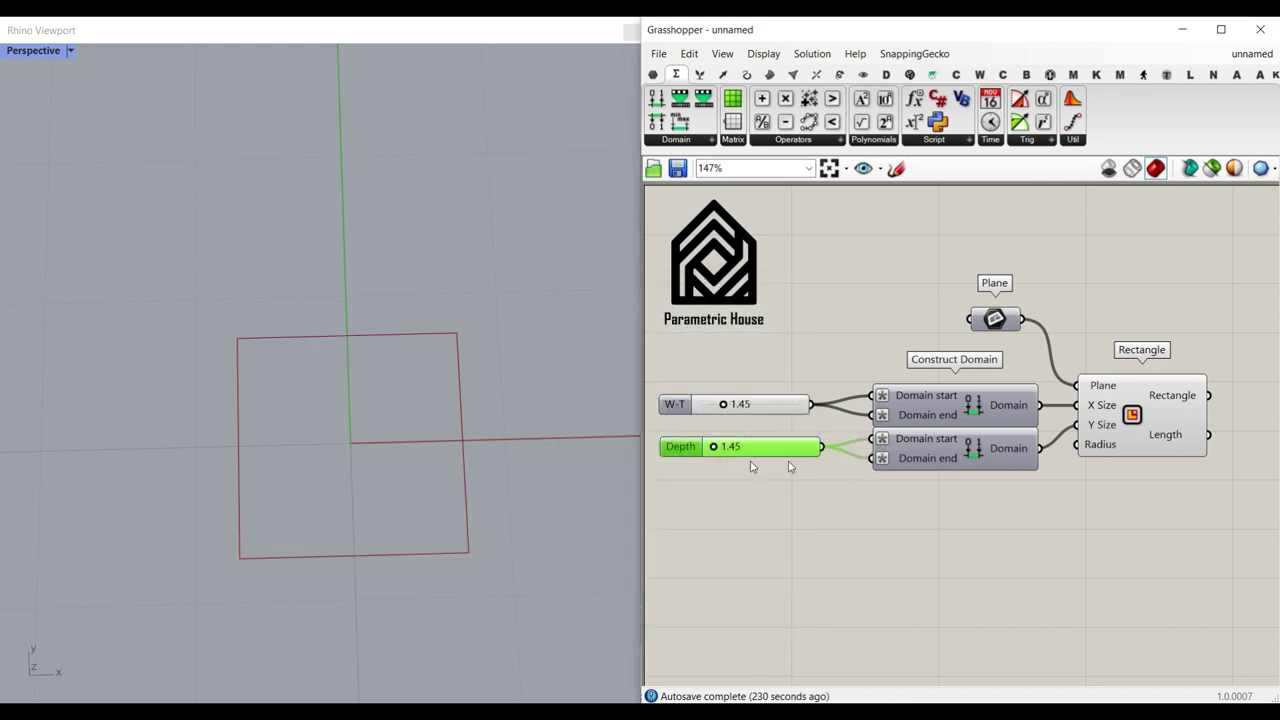
Step: Set the Depth slider to 11.11 and the W-T slider to 1.64 to make a tall, narrow rectangle
scroll(256, 437, down, 10)
right_drag(336, 428, 249, 483)
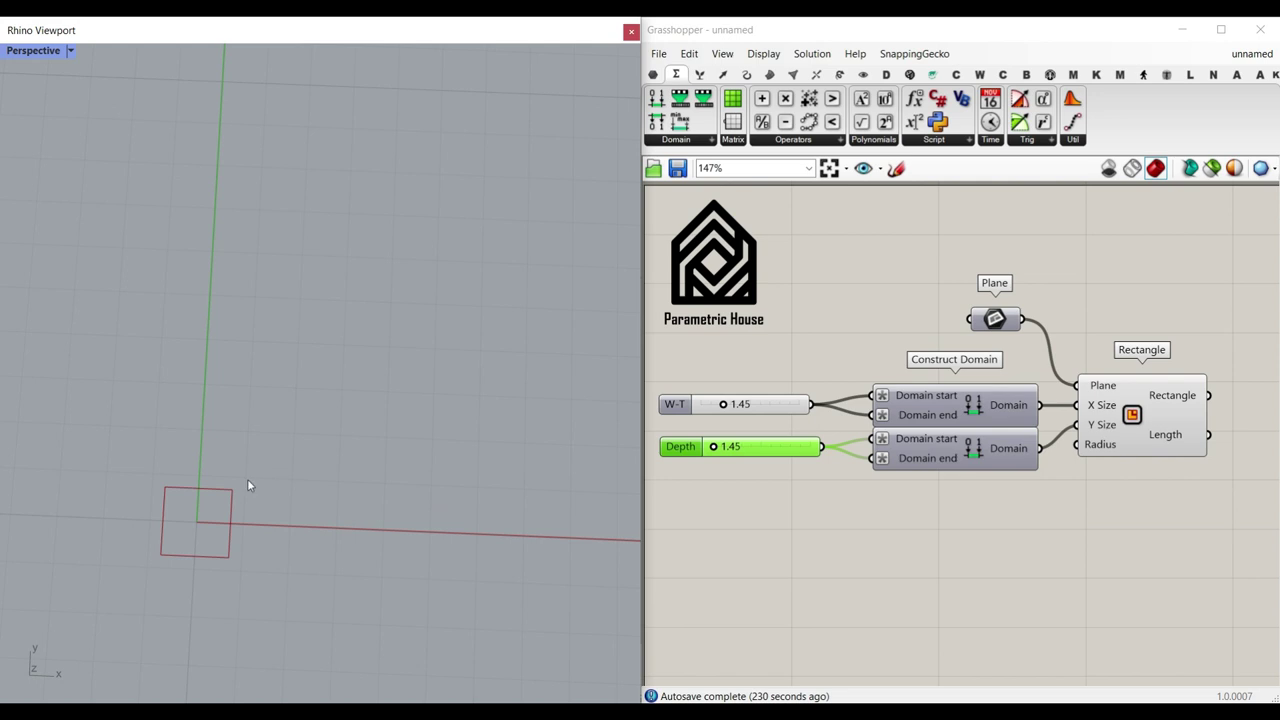
drag(714, 447, 743, 450)
shift+right_drag(237, 571, 345, 441)
drag(726, 406, 746, 452)
Step: Switch the Rhino viewport from Perspective to Top and frame the rectangle
right_drag(380, 360, 372, 402)
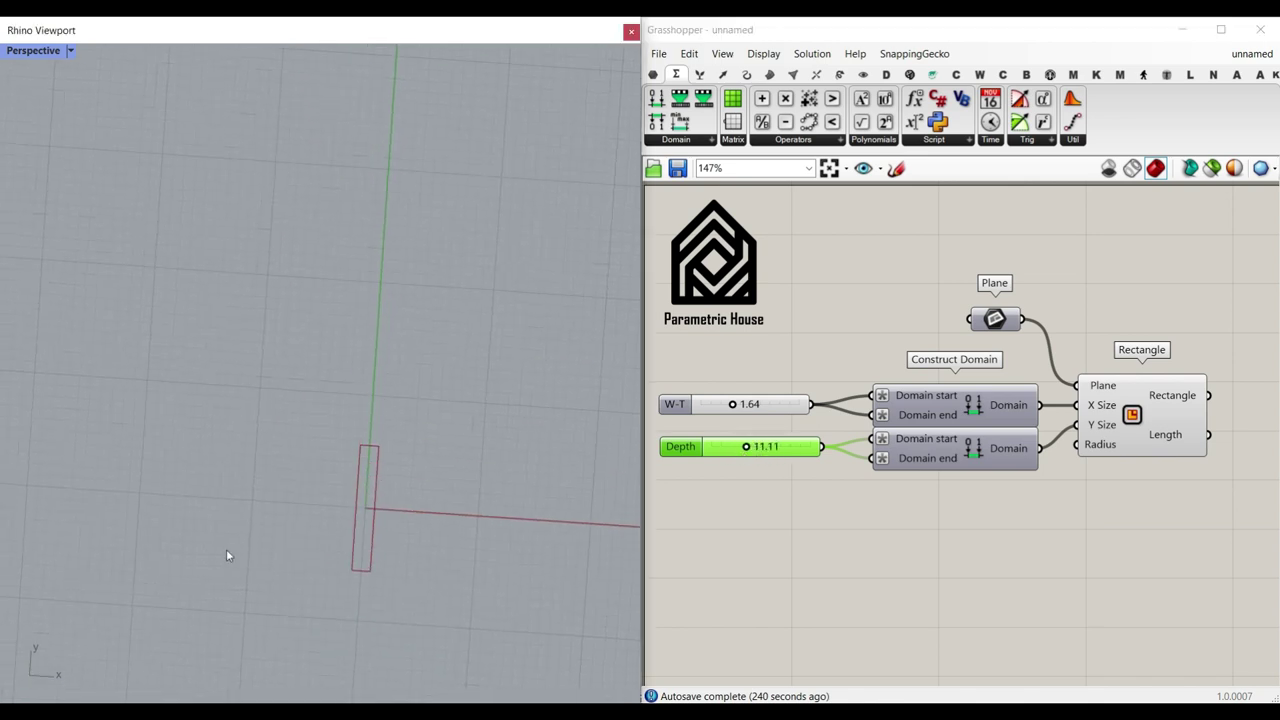
click(40, 51)
mouse_move(85, 376)
click(269, 400)
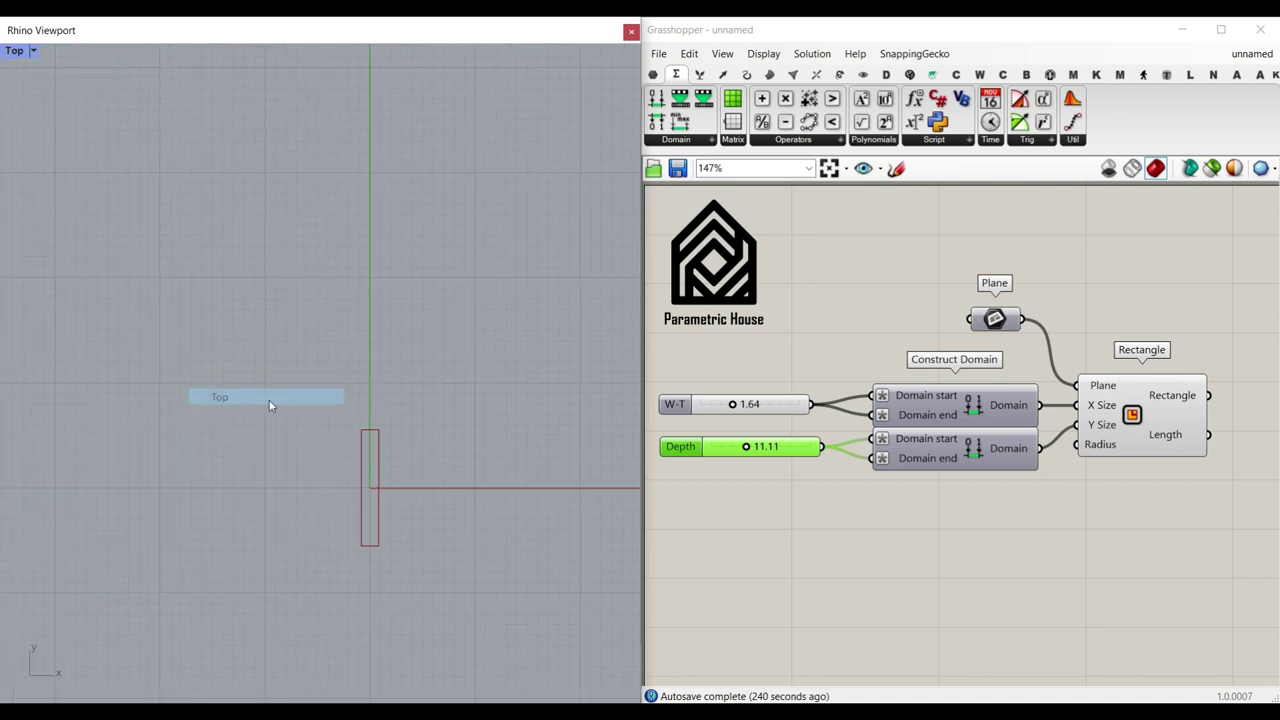
right_drag(343, 480, 343, 411)
scroll(343, 411, up, 7)
right_drag(415, 380, 340, 351)
scroll(346, 360, up, 4)
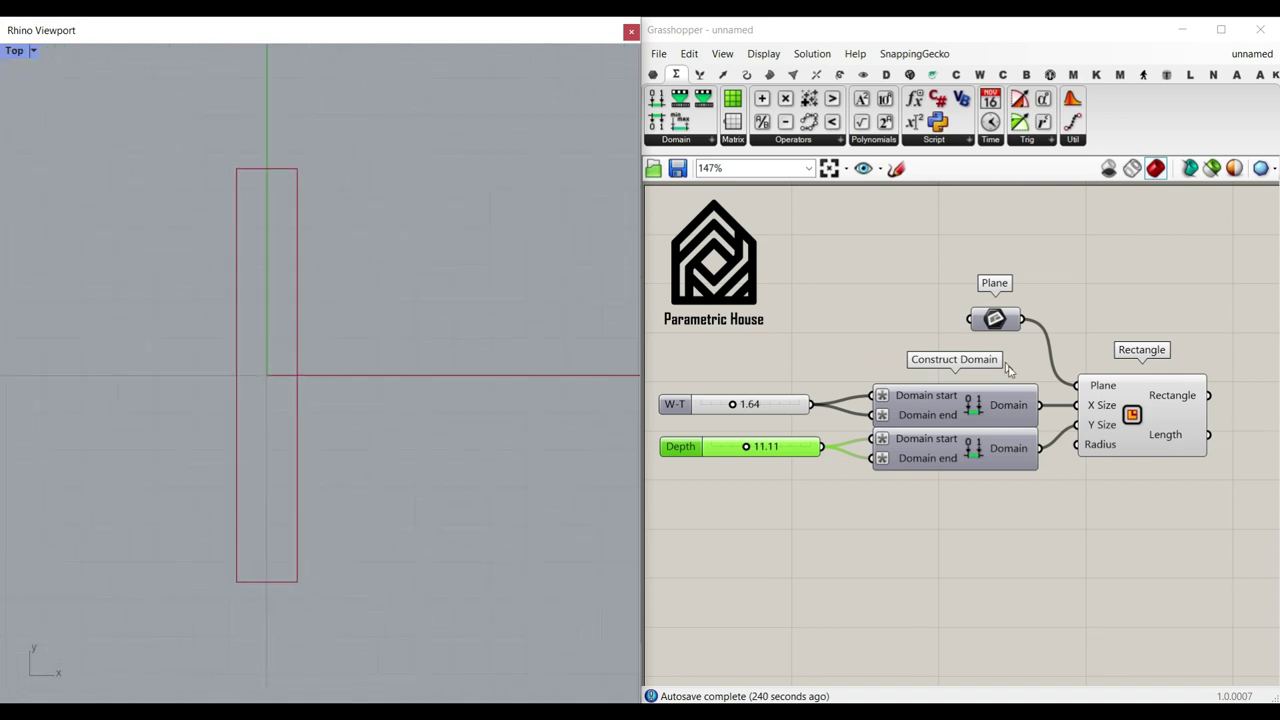